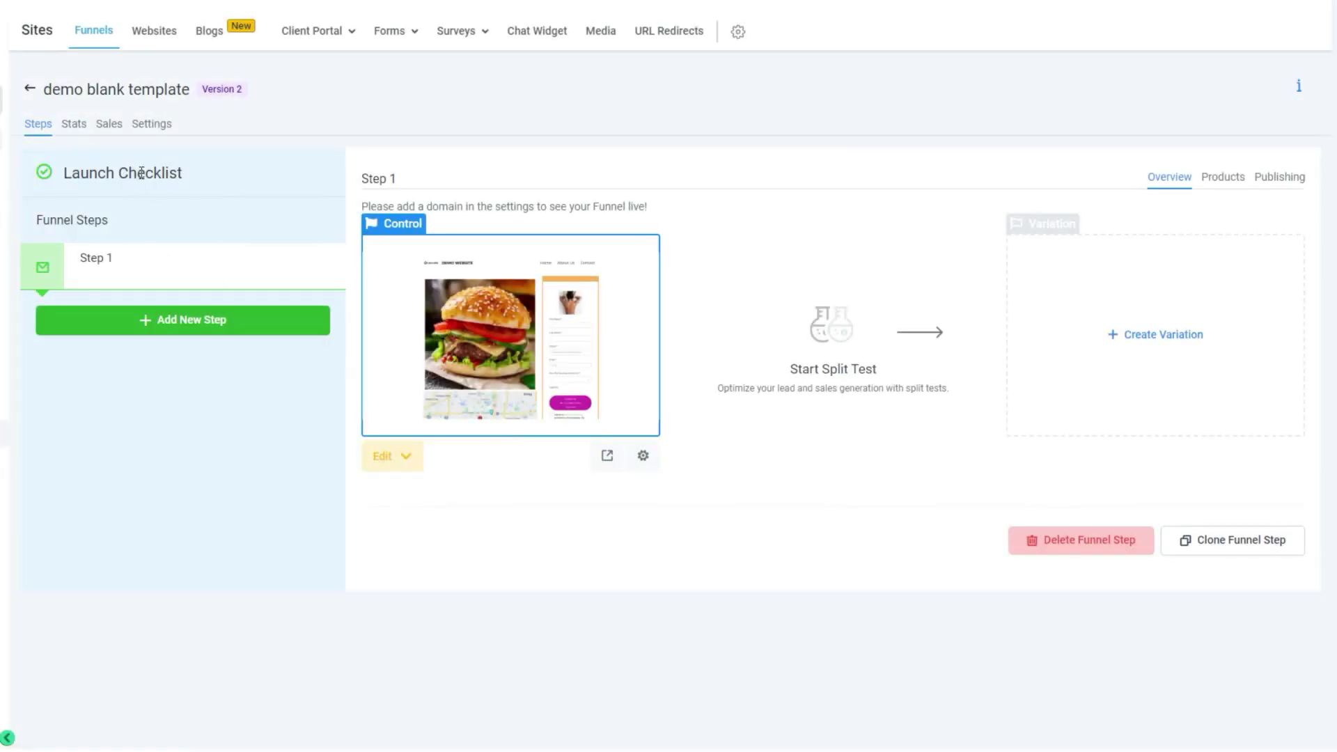
- Open the demo blank template's Step 1 page in the editor, look through its layout and return to the funnel
left_click(404, 466)
left_click(417, 499)
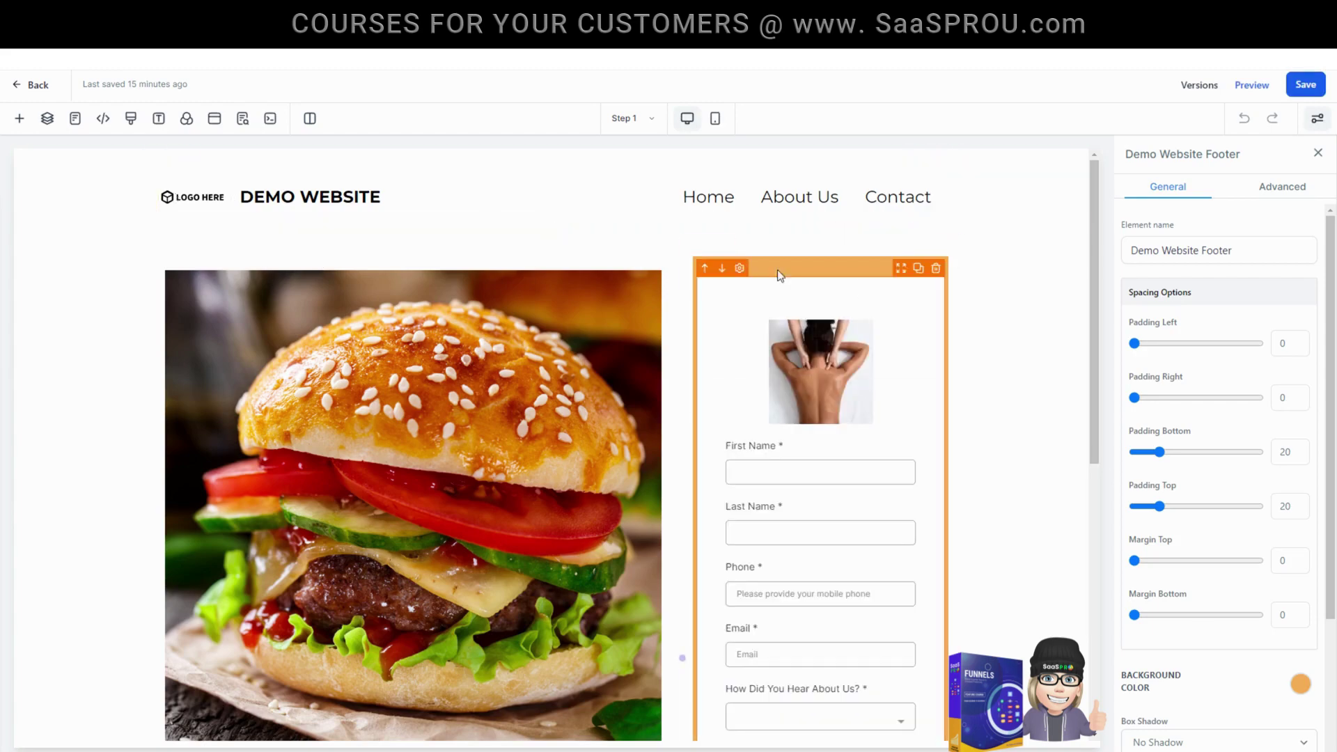
scroll(875, 495, "down", 5)
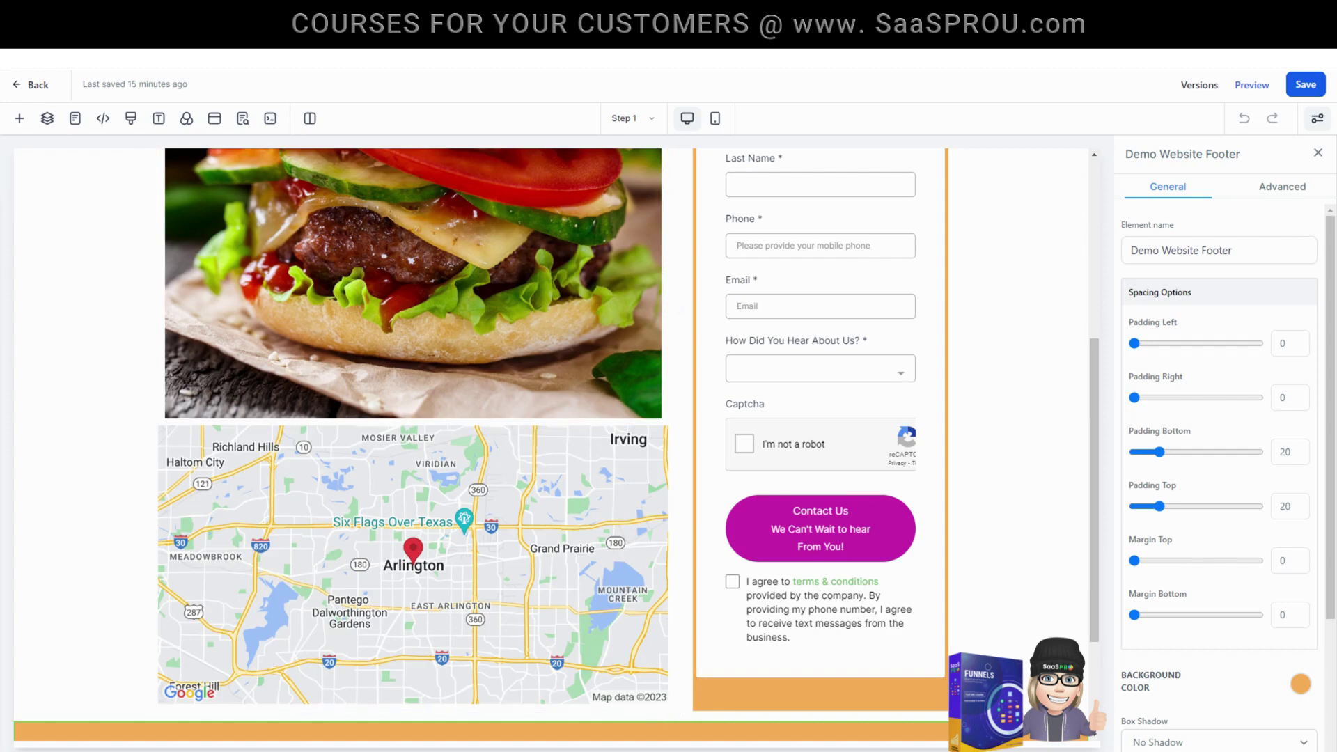
left_click(36, 89)
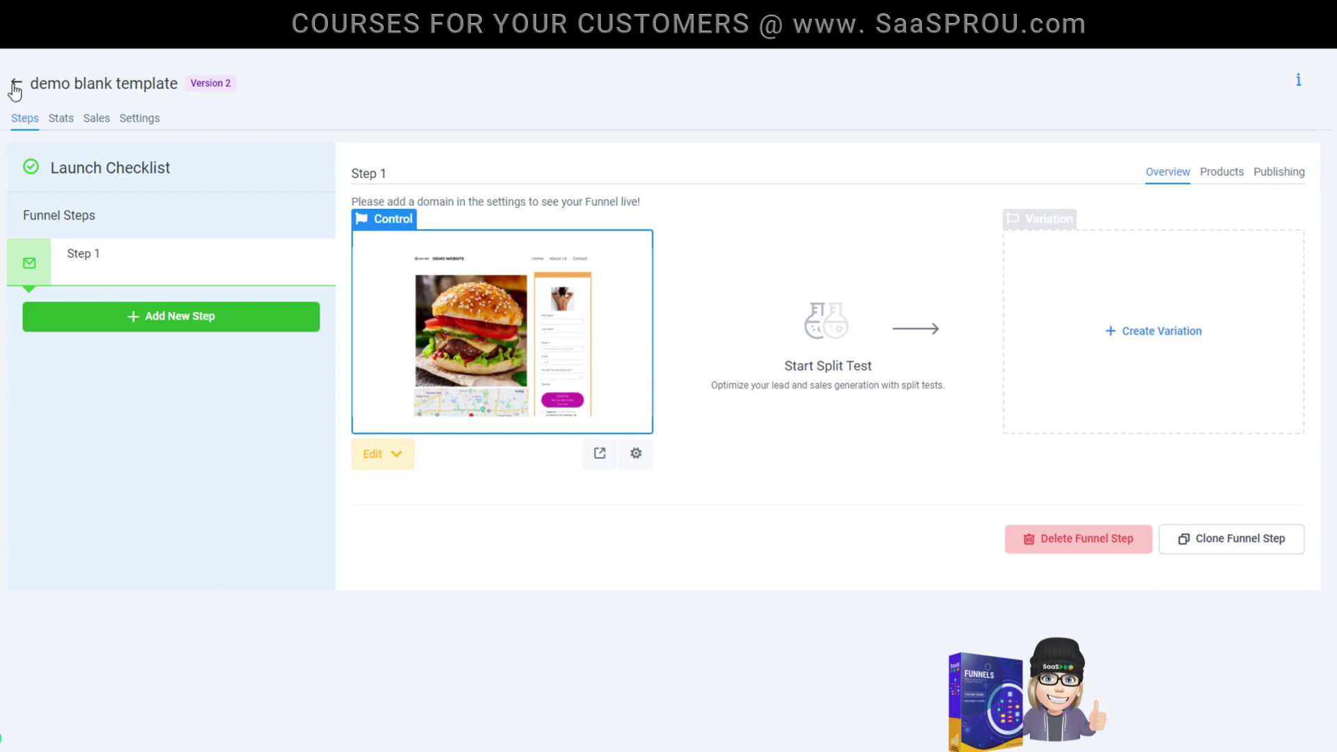
- Open the 24/7 Emergency Plumber funnel from the funnels list and view the pages of both its steps
left_click(15, 87)
scroll(304, 611, "down", 1)
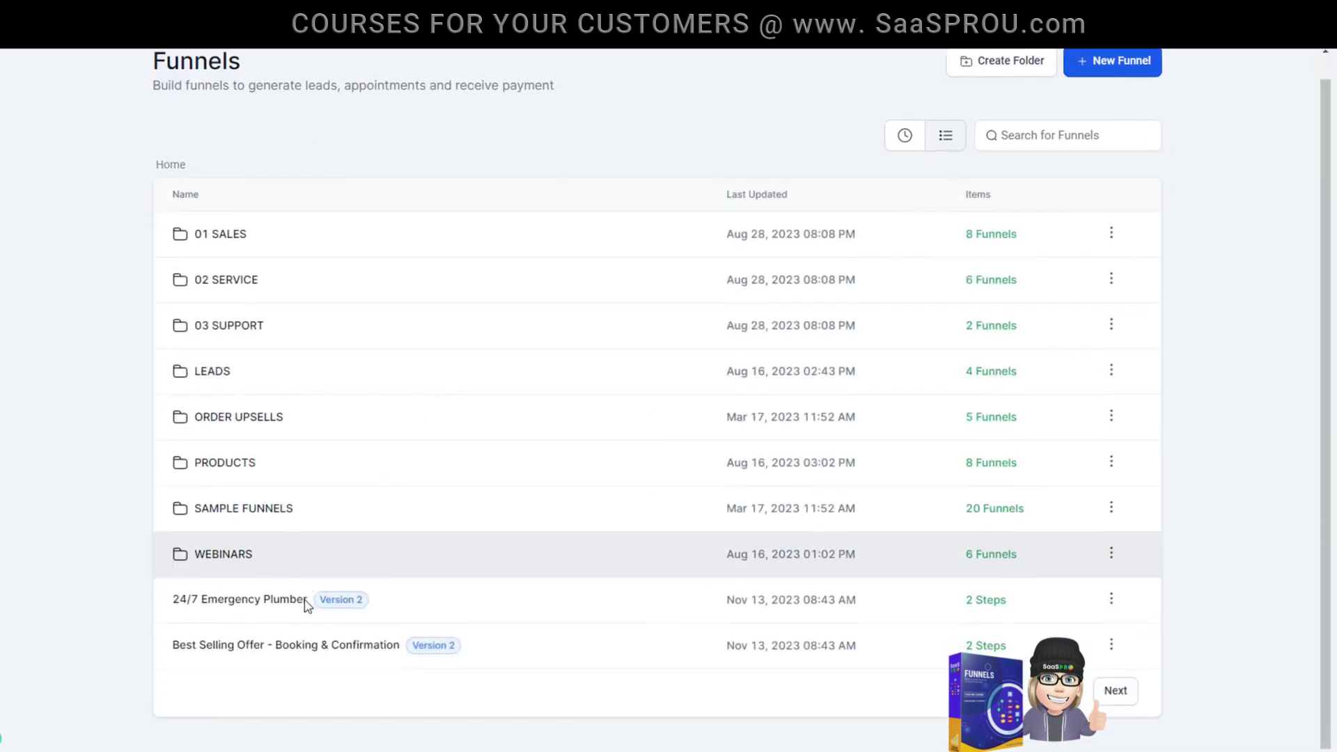
left_click(245, 602)
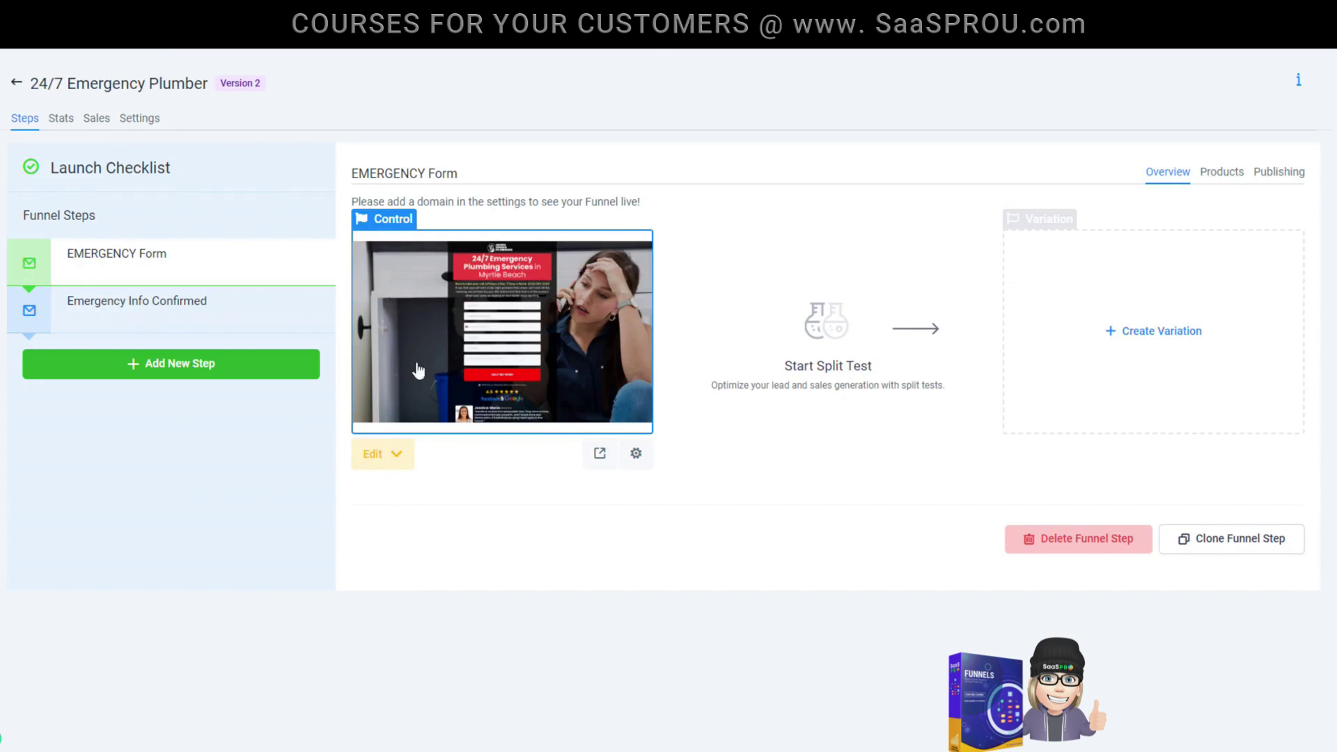
left_click(157, 315)
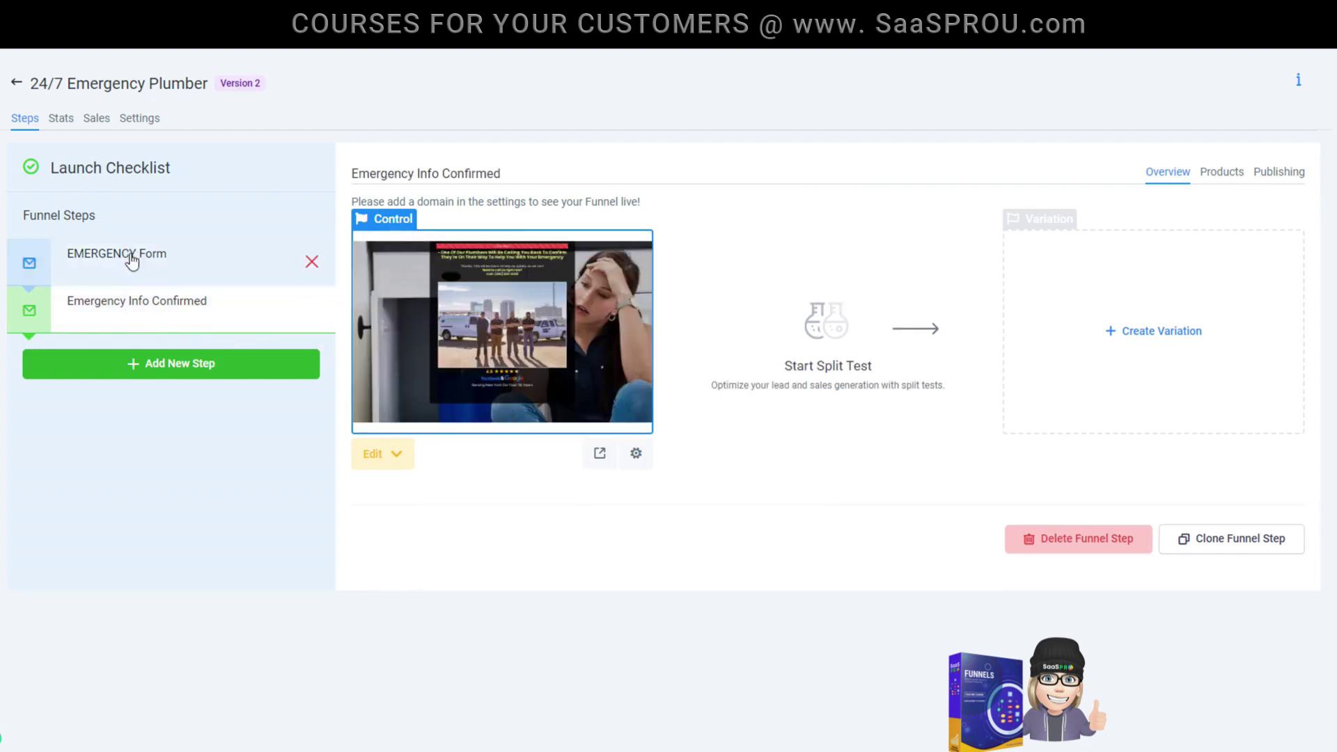
left_click(112, 277)
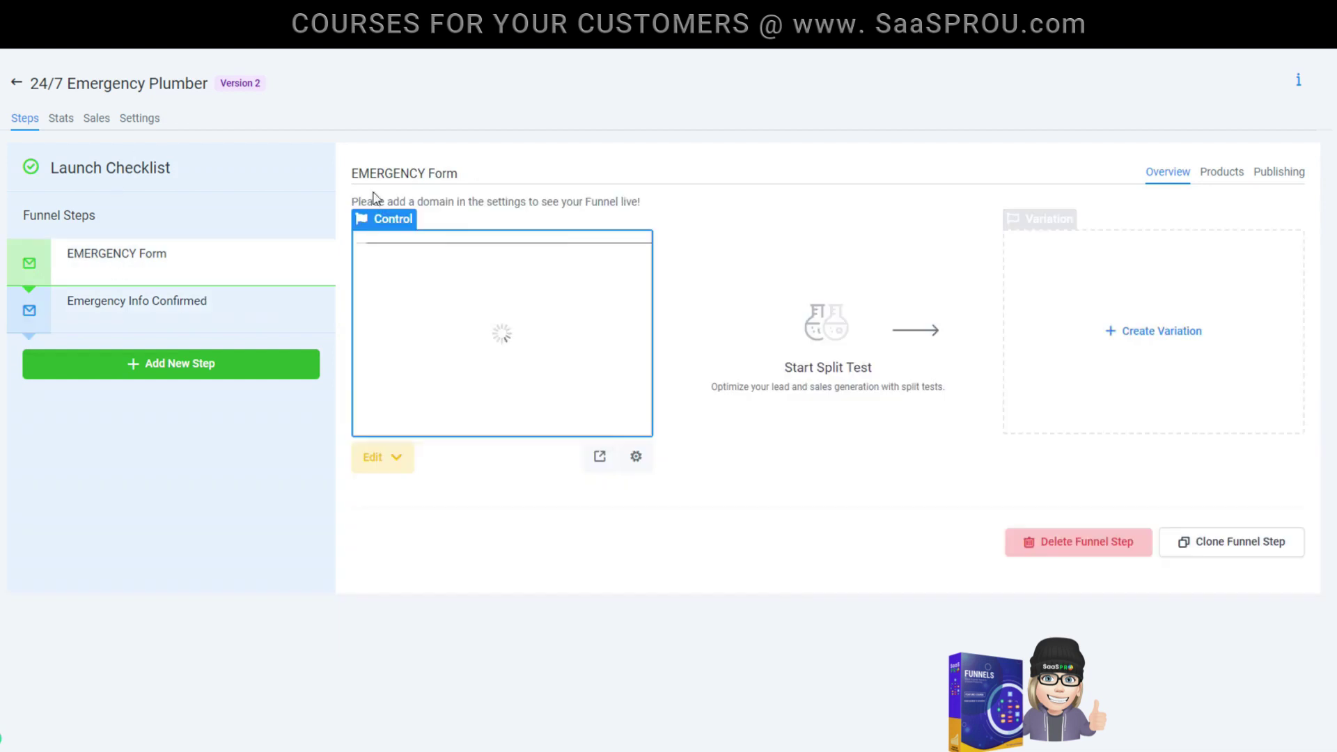
- Edit the EMERGENCY Form page, replacing the city area custom value in the headline with "Arlington Texas"
left_click(395, 457)
left_click(411, 491)
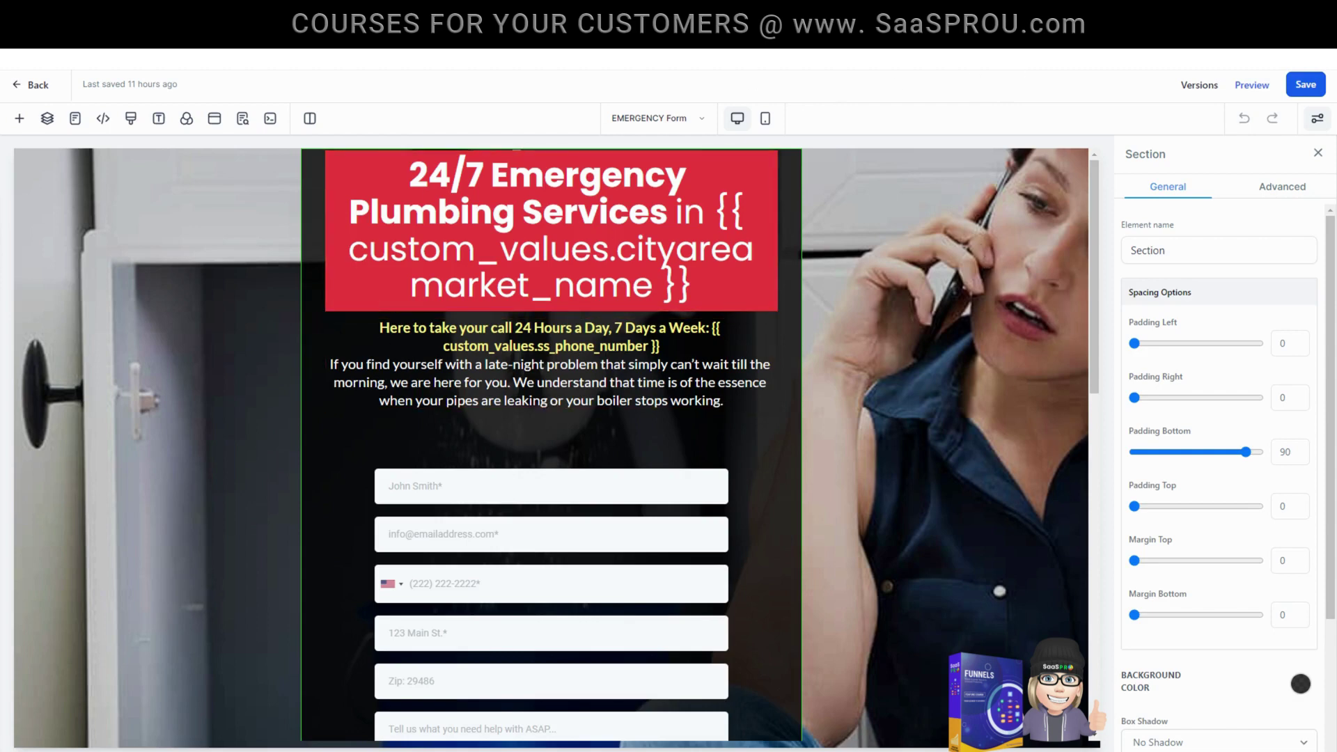
left_click(701, 220)
left_click_drag(703, 218, 770, 272)
left_click(770, 272)
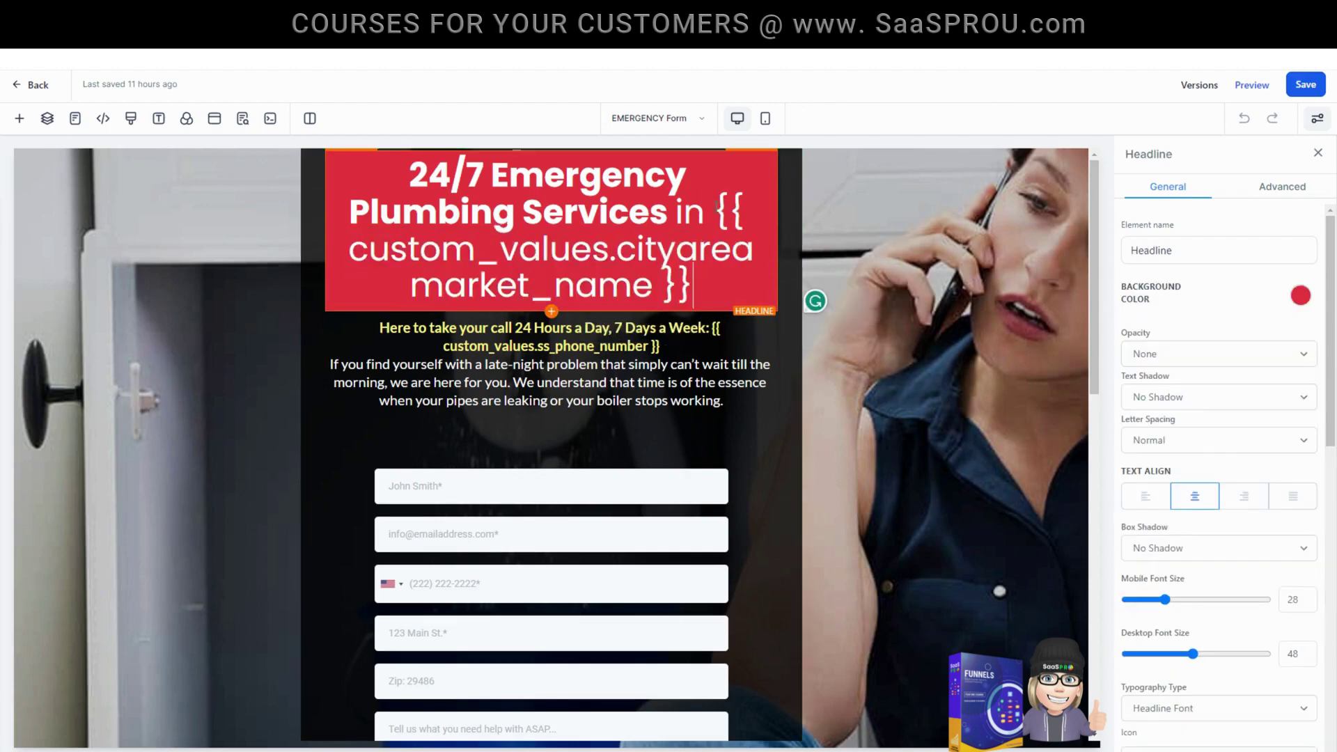
left_click_drag(715, 209, 757, 278)
left_click(490, 290)
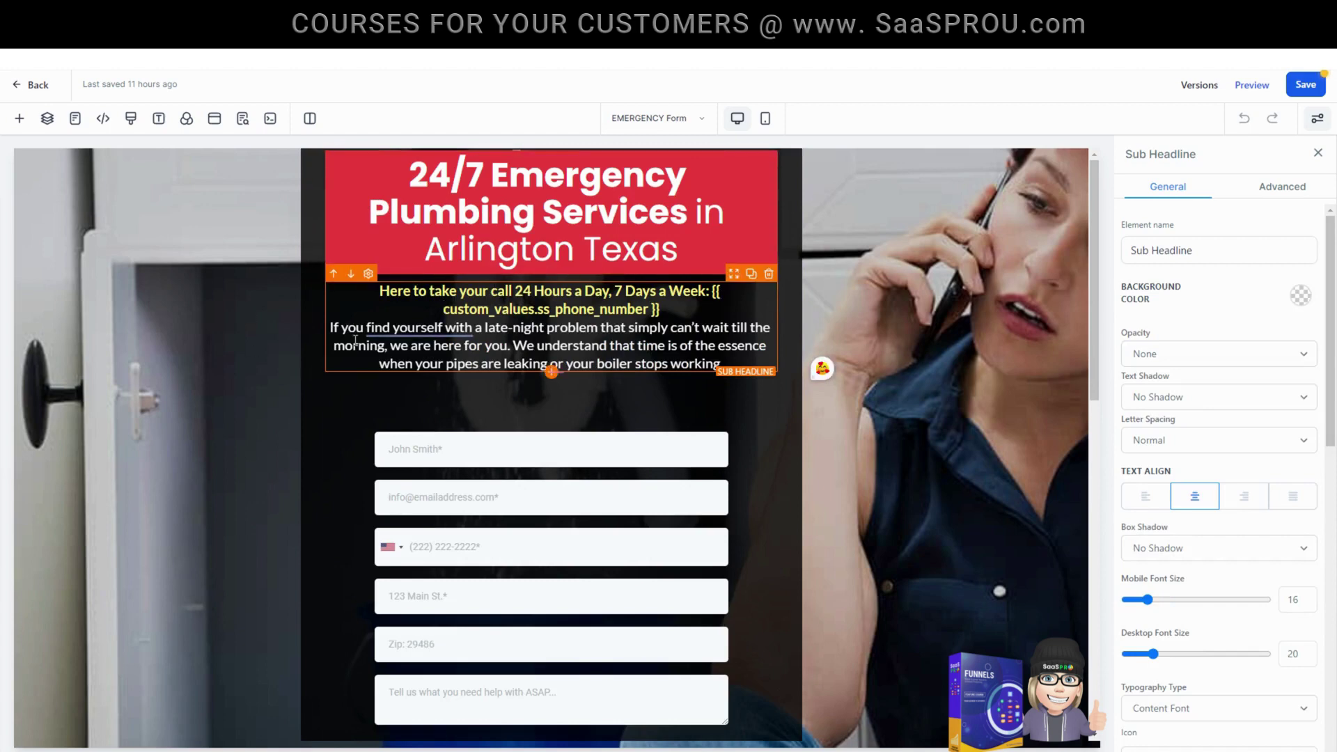
- Review the page's form and testimonial sections, and set the form's redirect action to Go to Next step
scroll(559, 354, "down", 7)
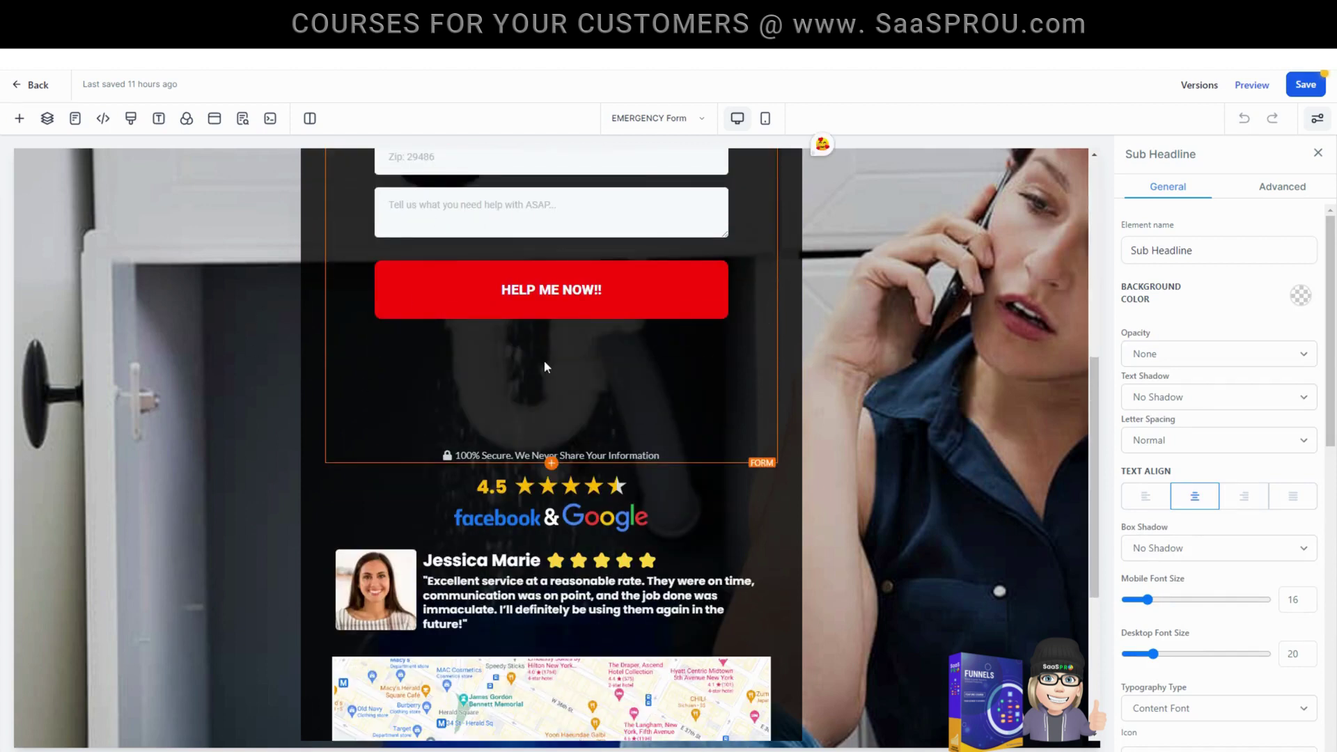
scroll(544, 376, "up", 4)
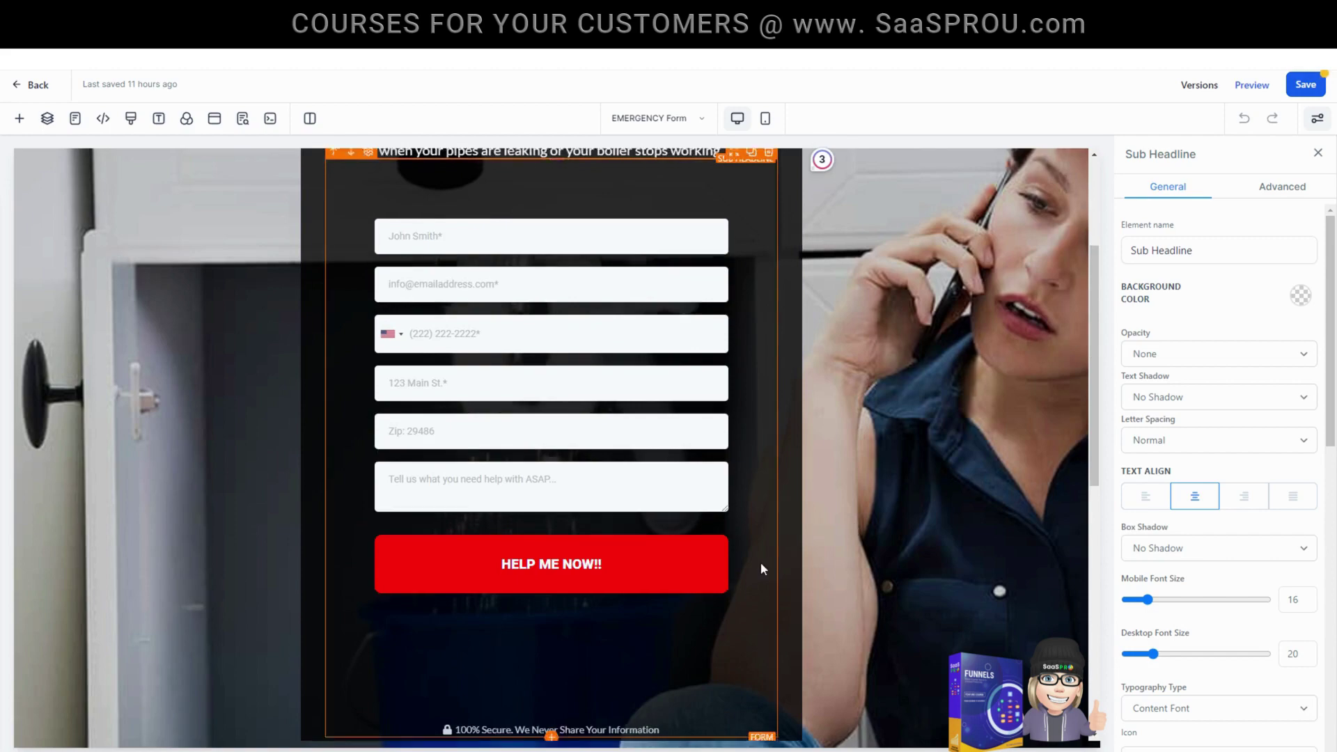
scroll(759, 560, "down", 6)
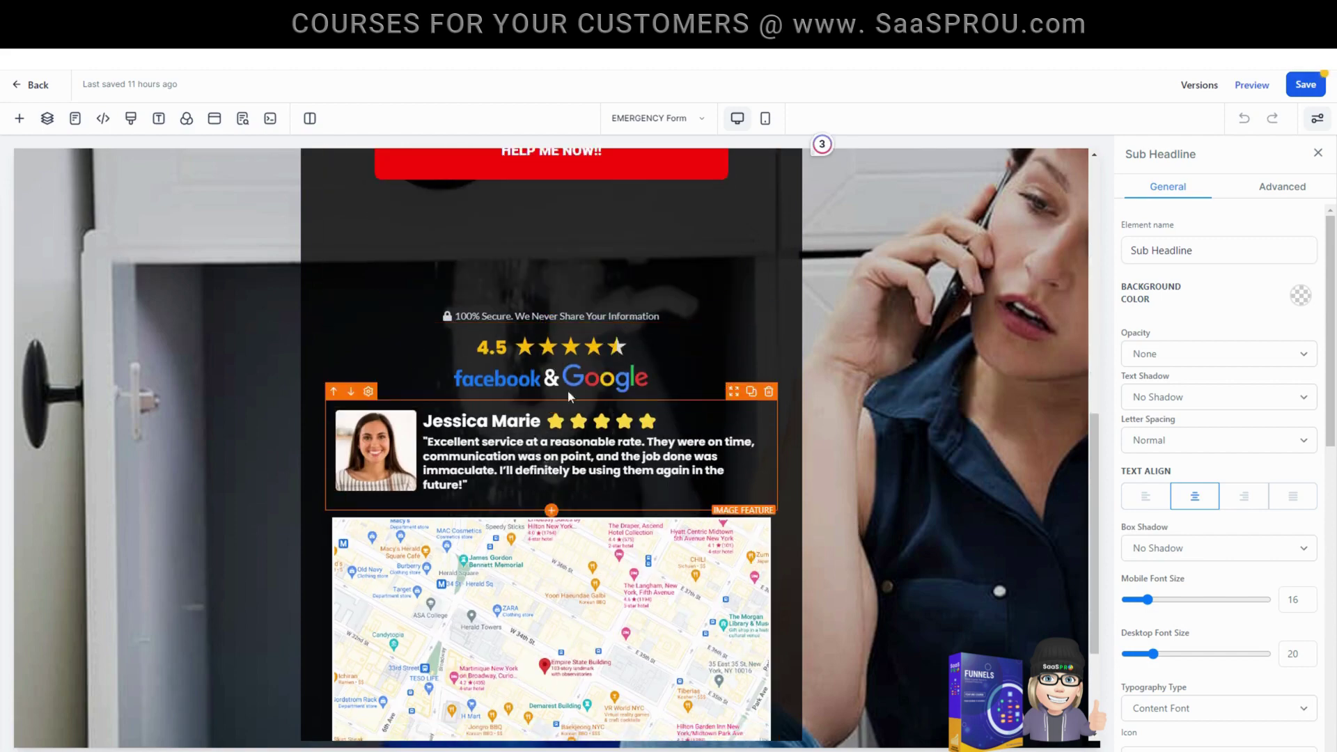
scroll(582, 642, "down", 3)
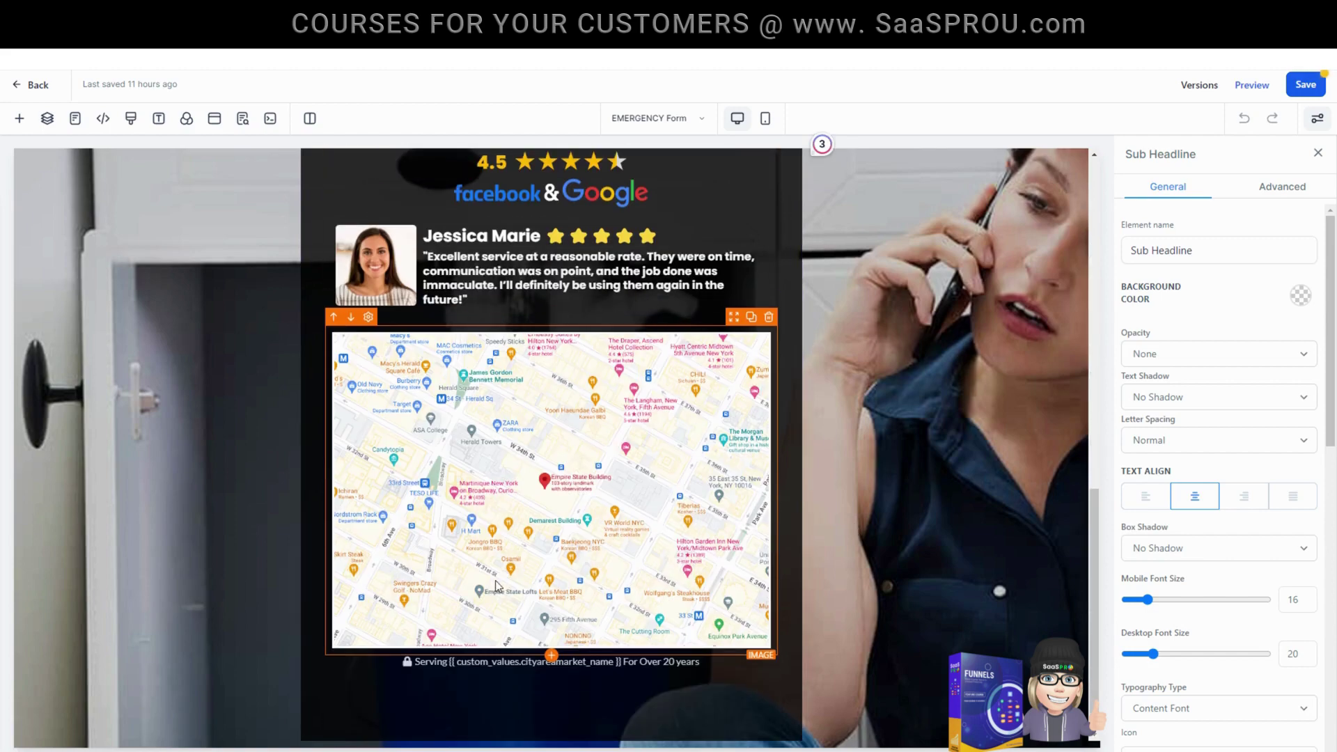
scroll(497, 587, "up", 7)
left_click(618, 397)
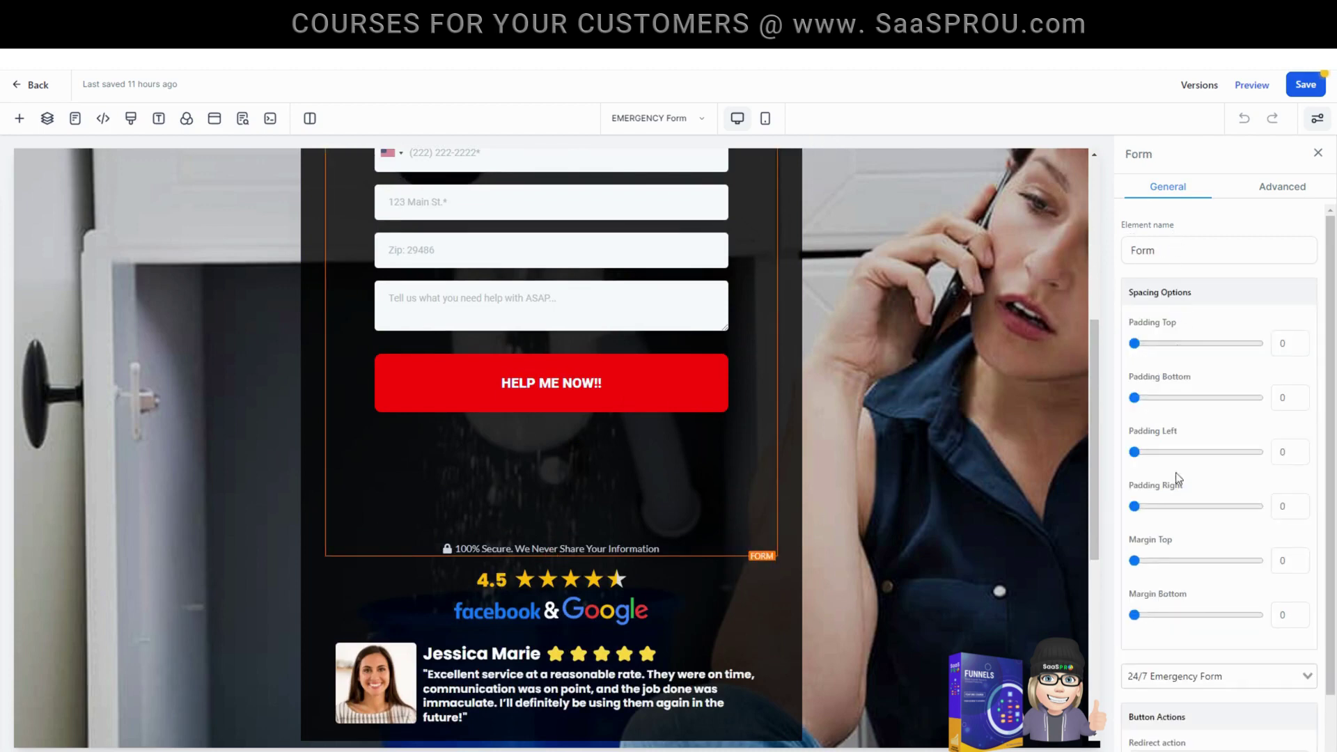
scroll(1182, 514, "down", 2)
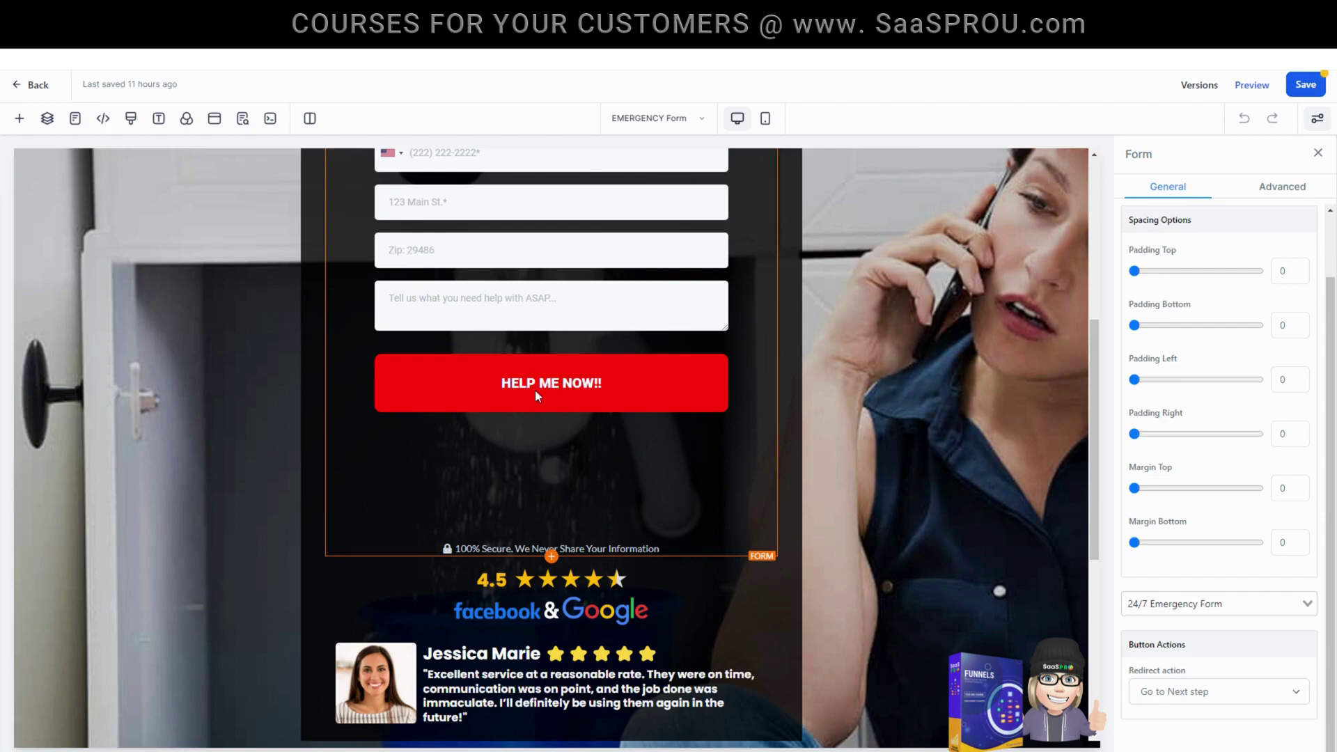
left_click(1204, 692)
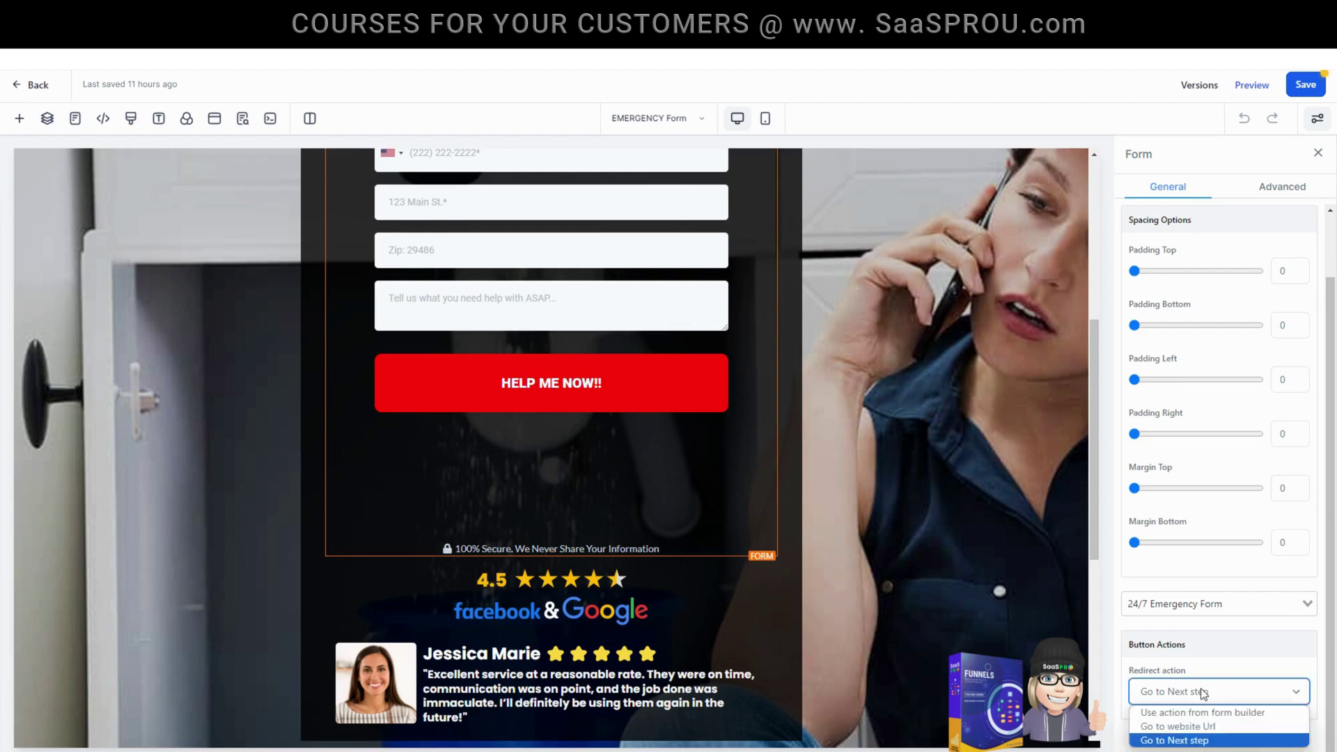
left_click(1168, 744)
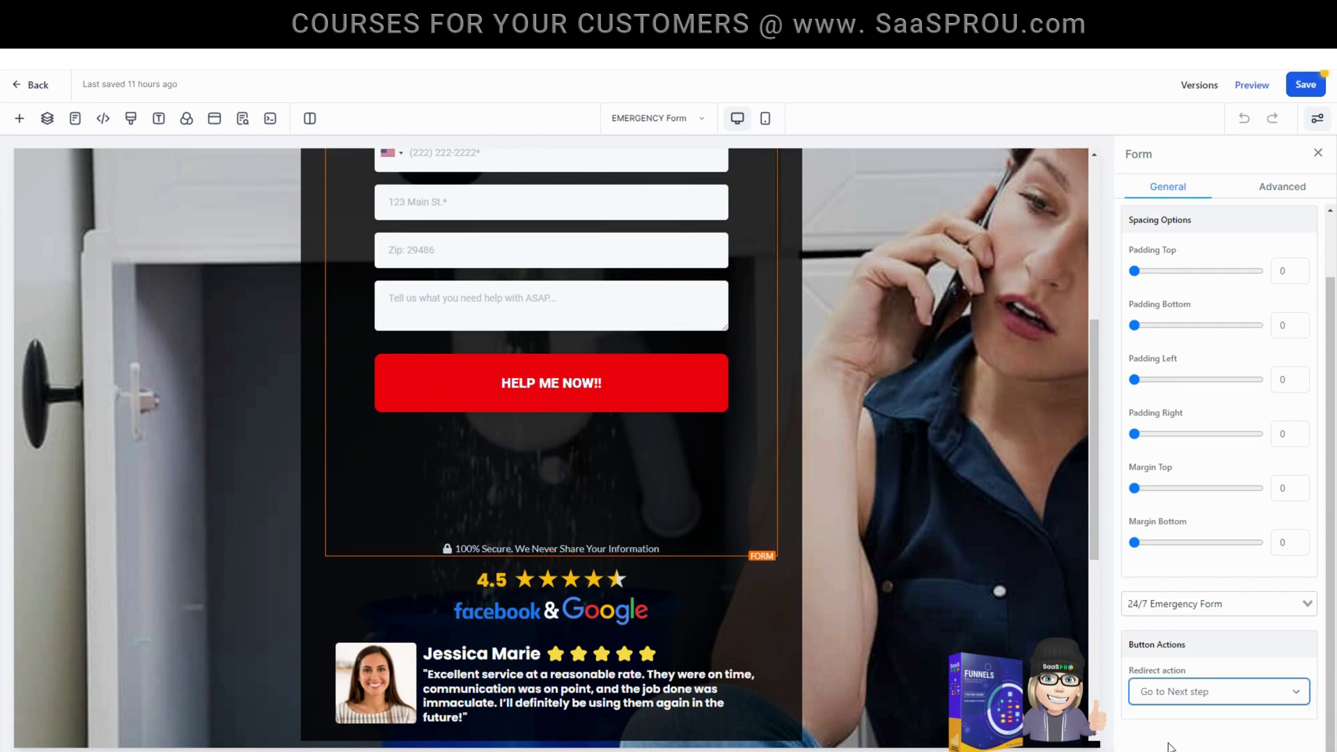
left_click(1194, 700)
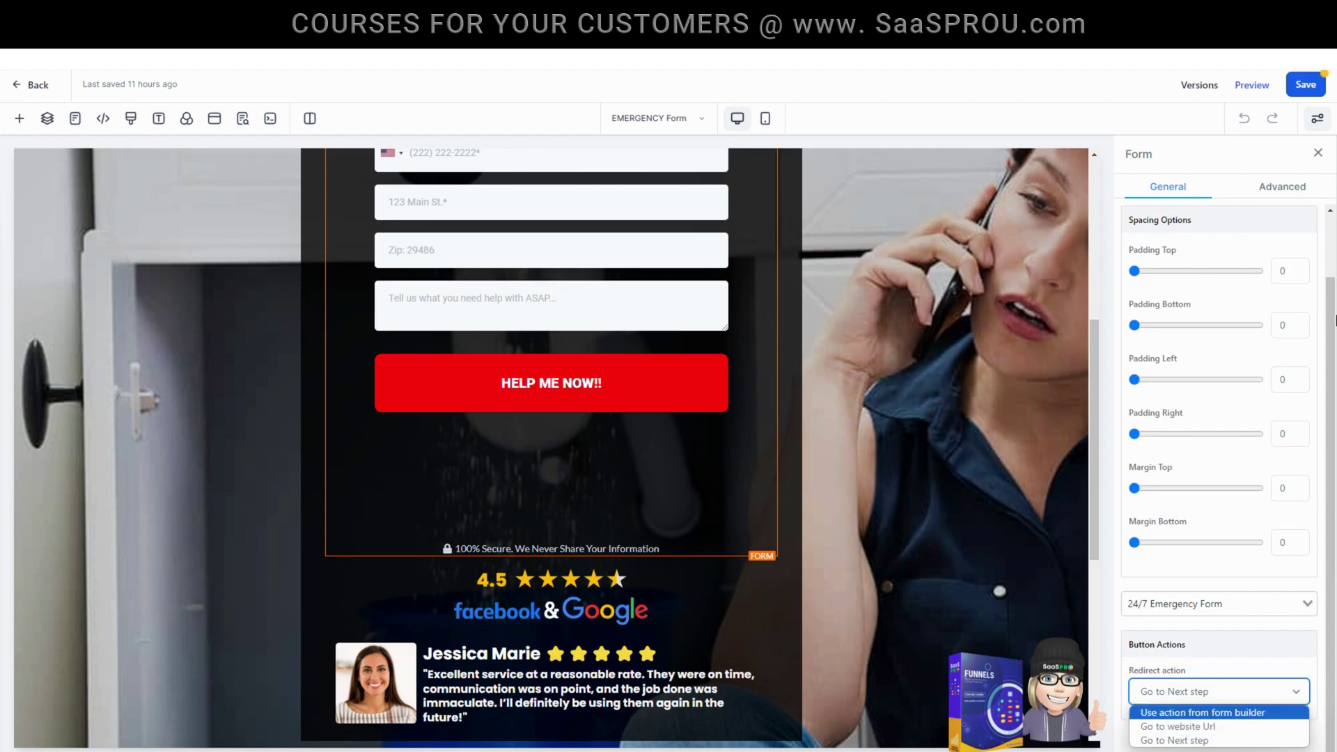
- Save the page together with its existing SEO metadata and return to the funnel's steps
left_click(1302, 85)
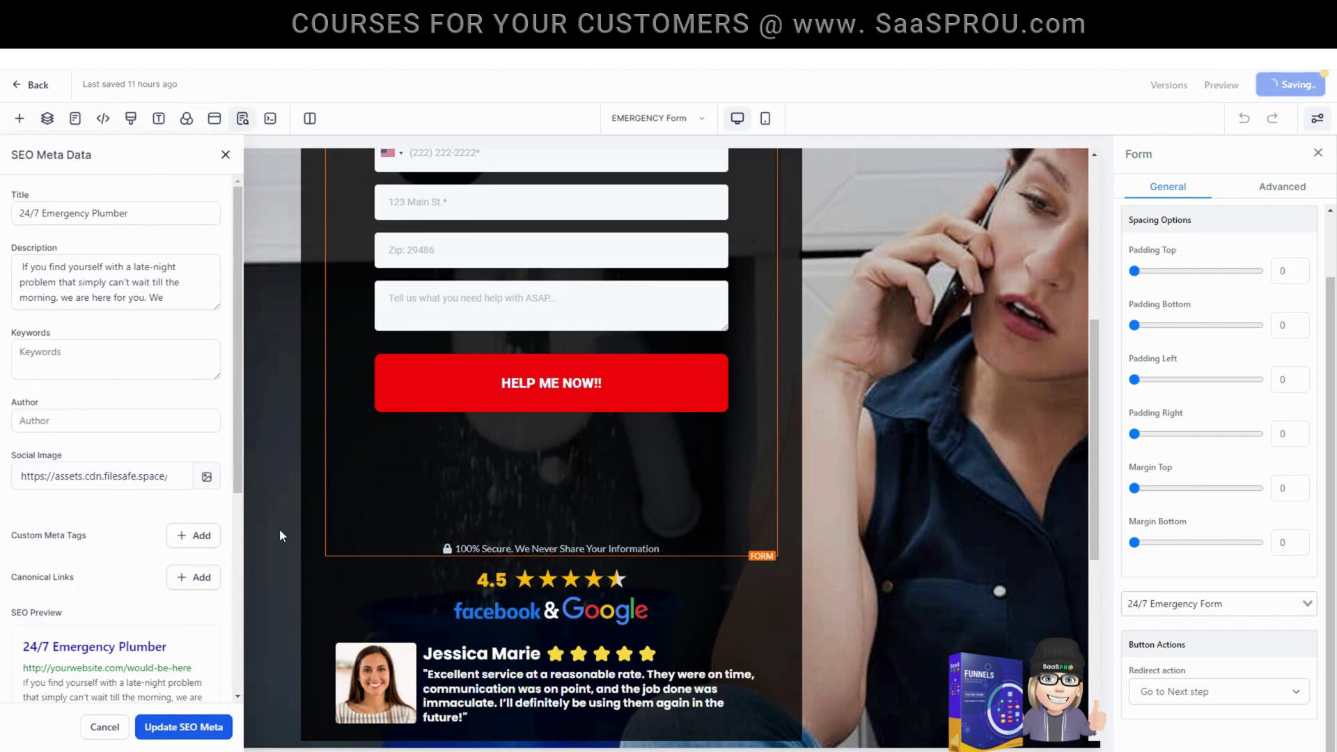
left_click(182, 726)
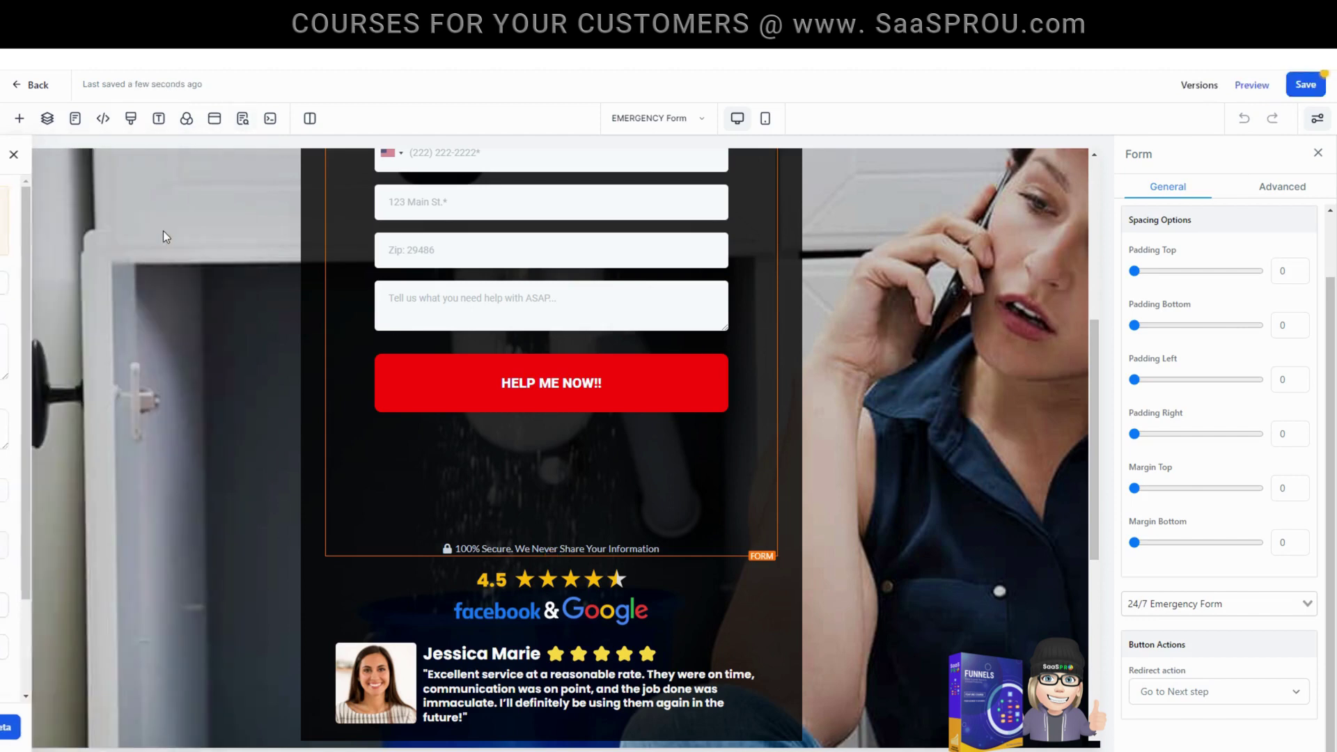
left_click(45, 91)
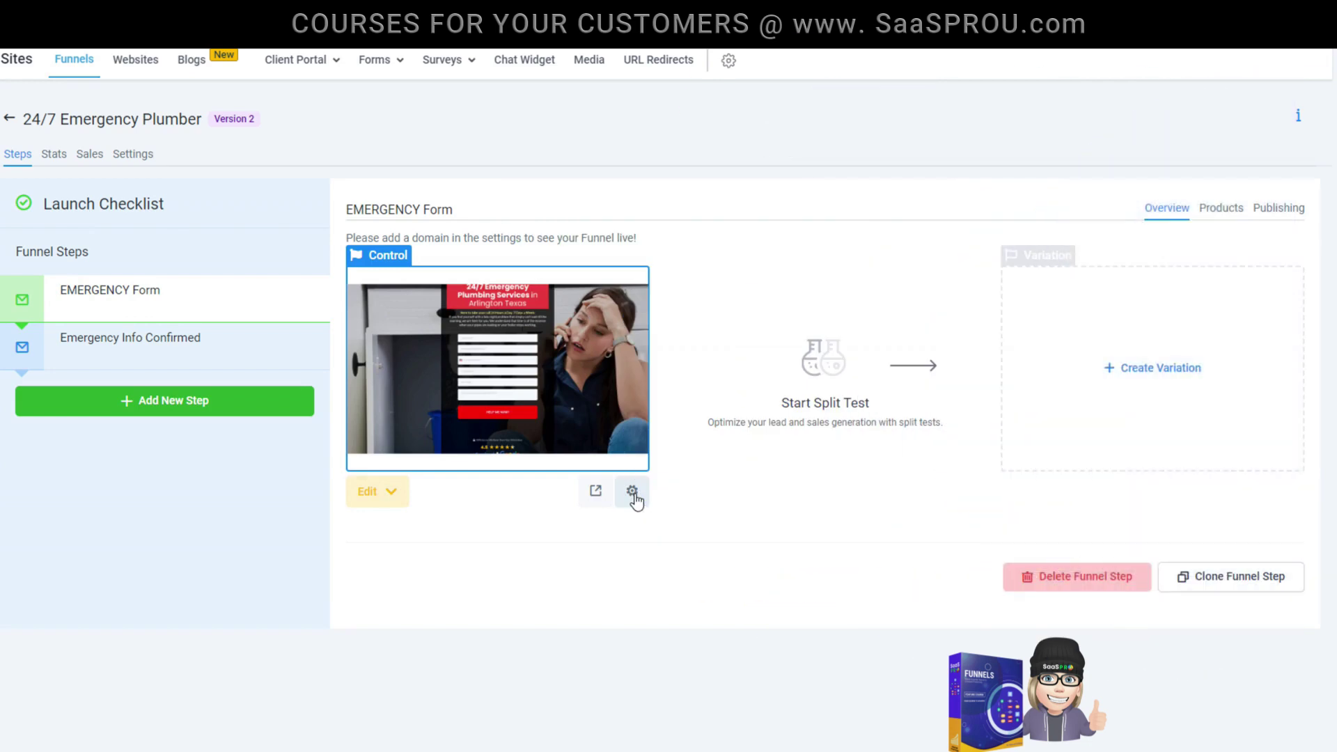
- Change the EMERGENCY Form page's path to /step-1 in its page settings
left_click(633, 492)
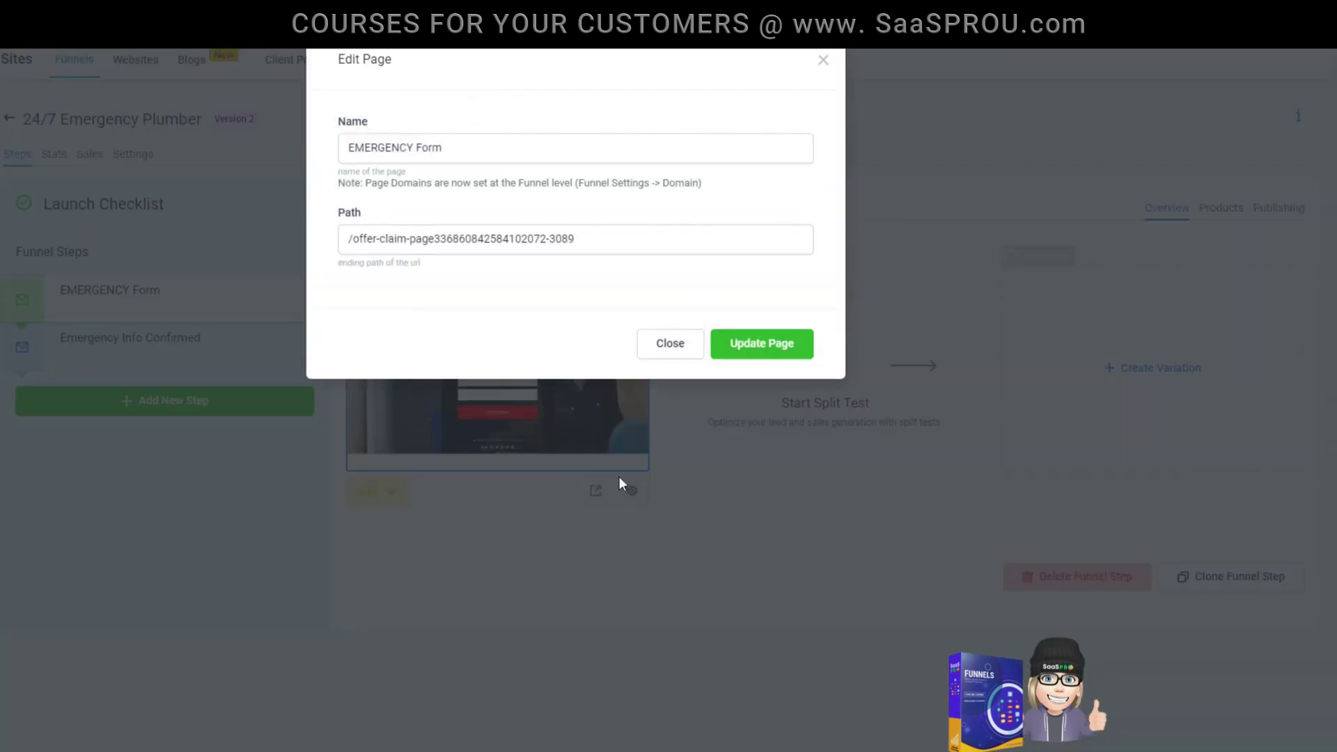
left_click(356, 245)
key("ctrl+a")
type("/step-1")
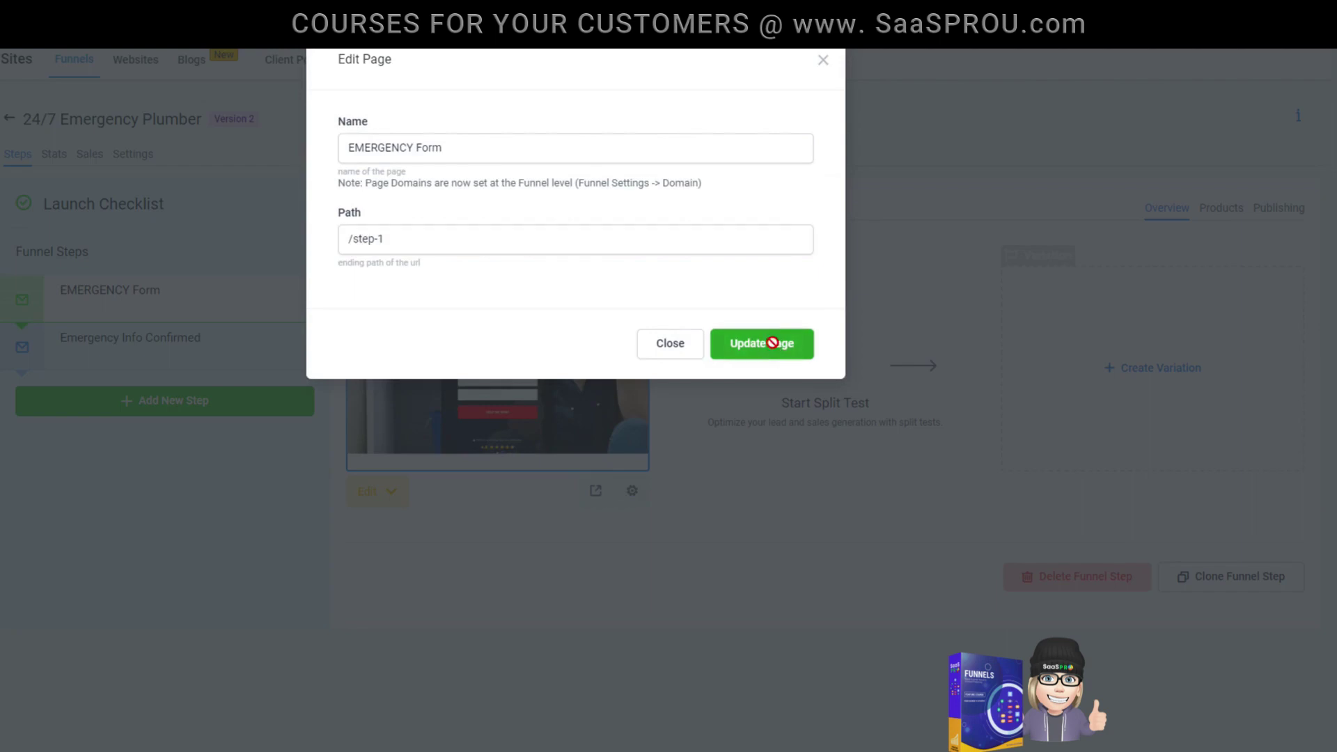
left_click(780, 343)
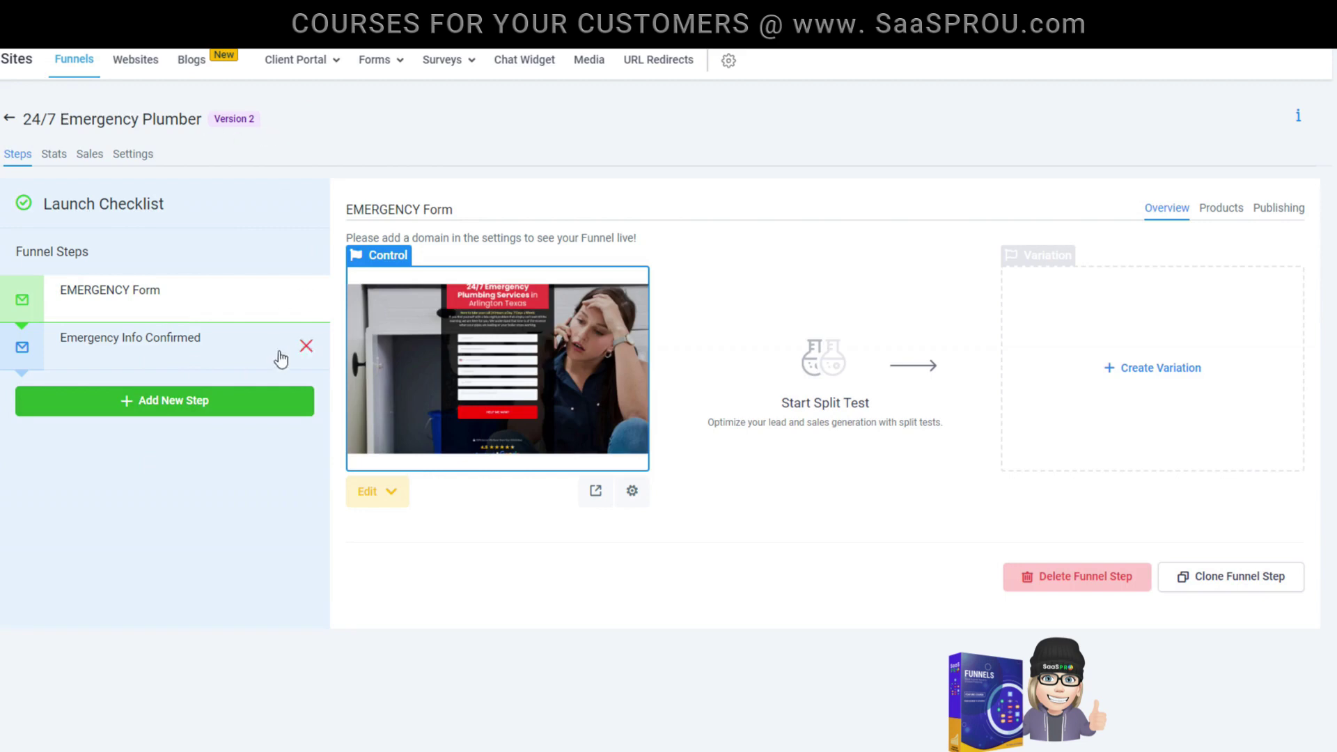
- Add a funnel step named Step 2 with path step-2, and place it before Emergency Info Confirmed
left_click(183, 409)
left_click(478, 152)
type("Step 2")
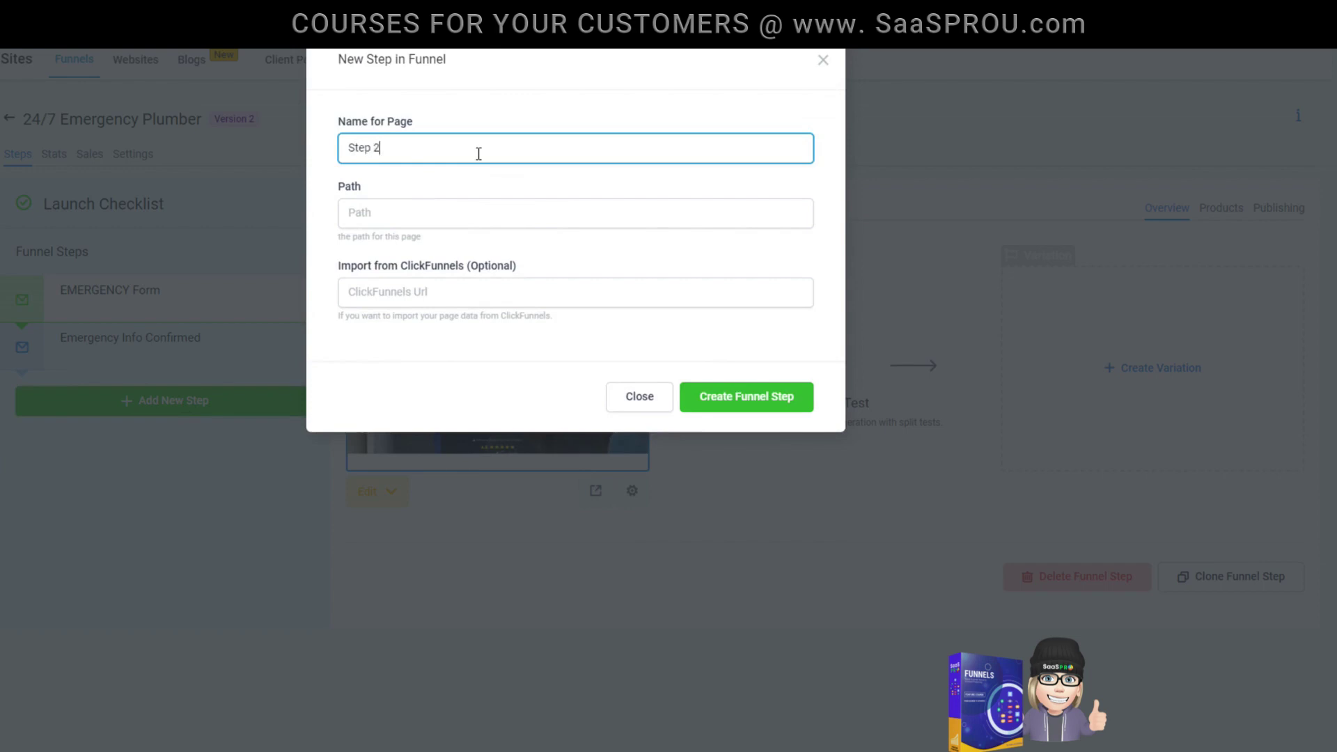
left_click(456, 221)
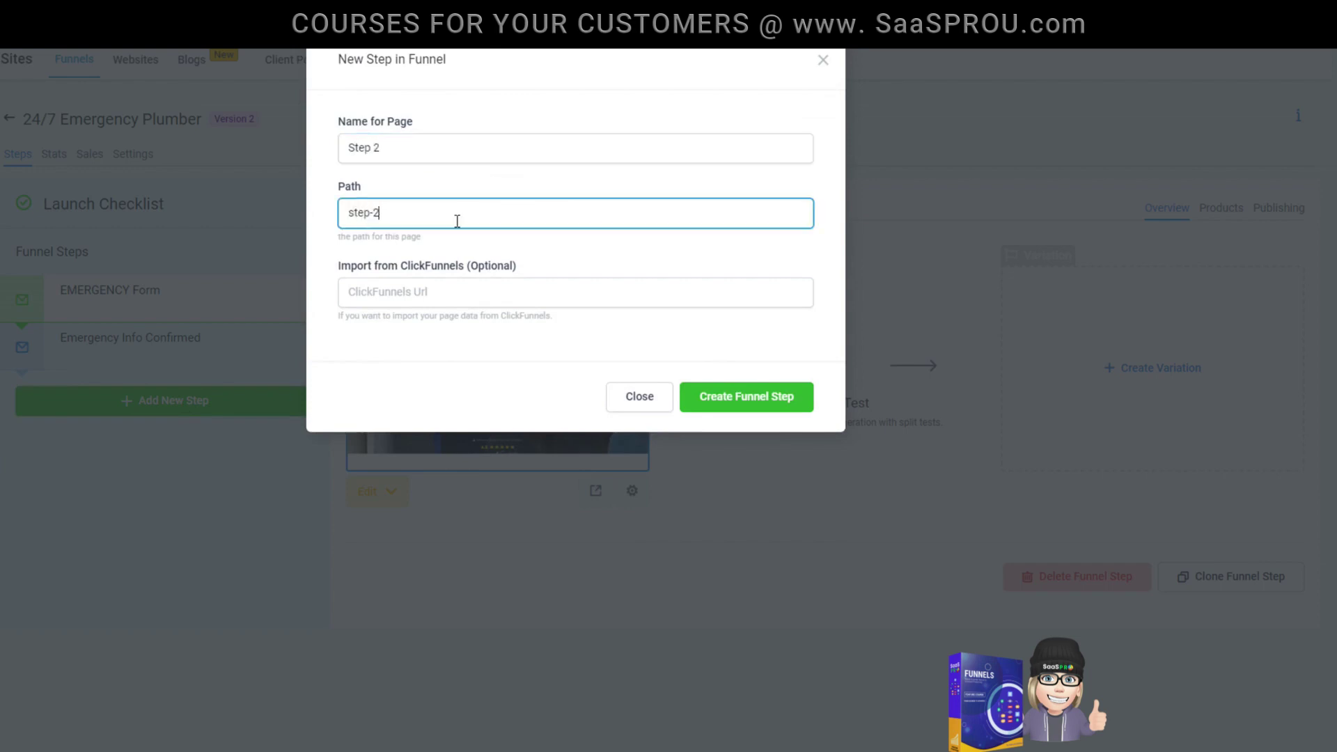
left_click(763, 399)
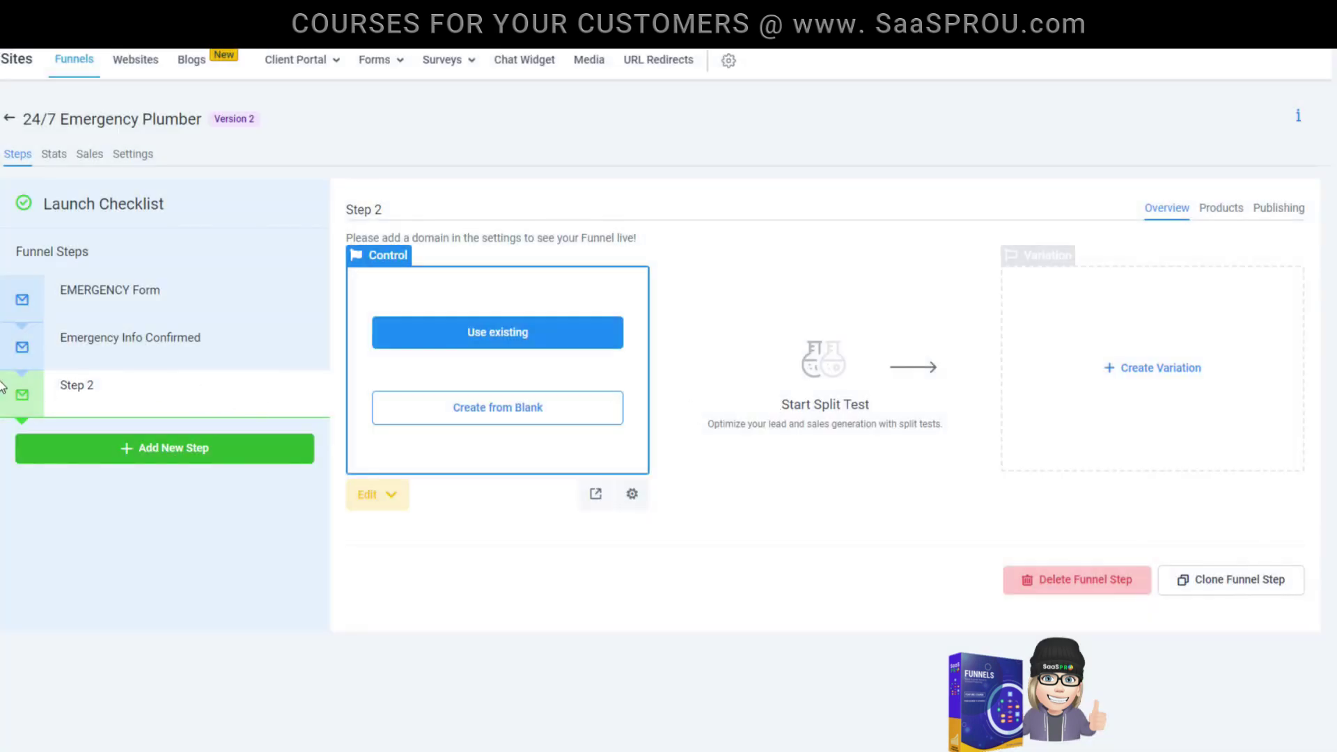
left_click_drag(74, 389, 74, 341)
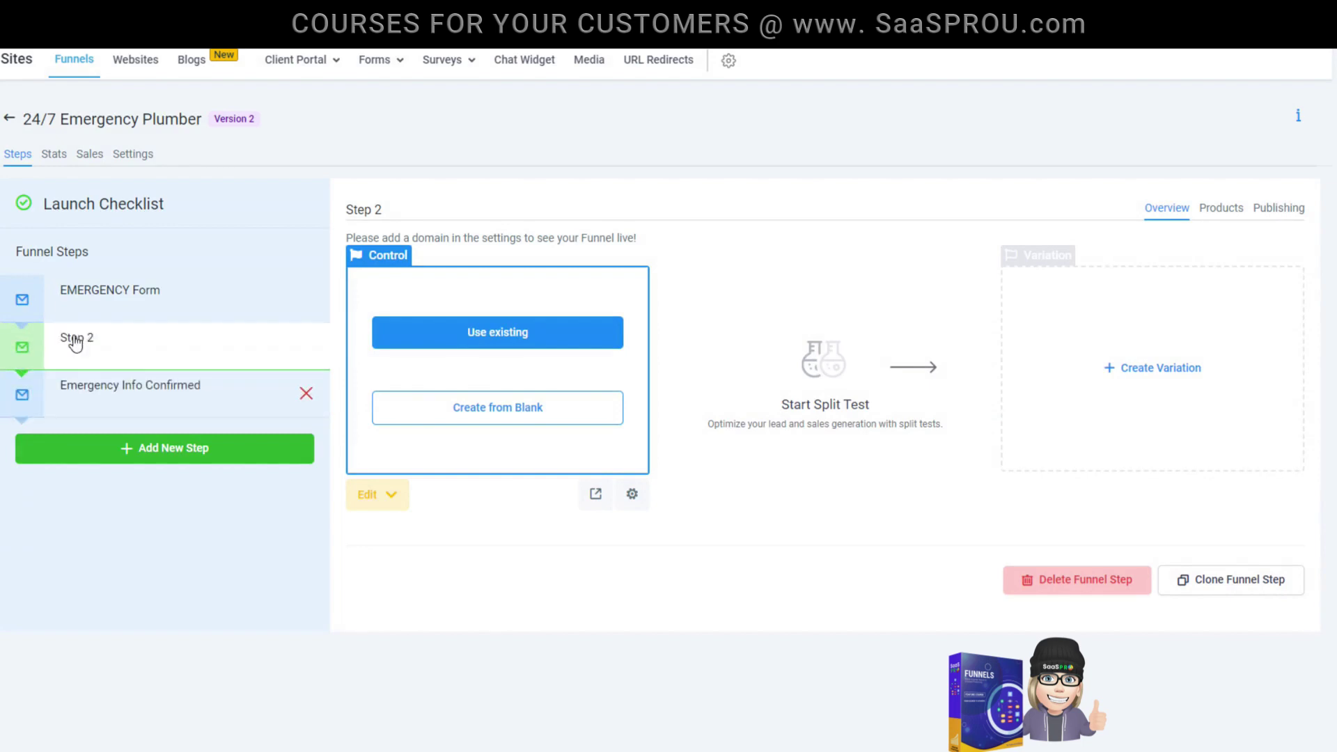
- Rename the EMERGENCY Form step's page to "Step 1" in its page settings
left_click(125, 289)
left_click(632, 494)
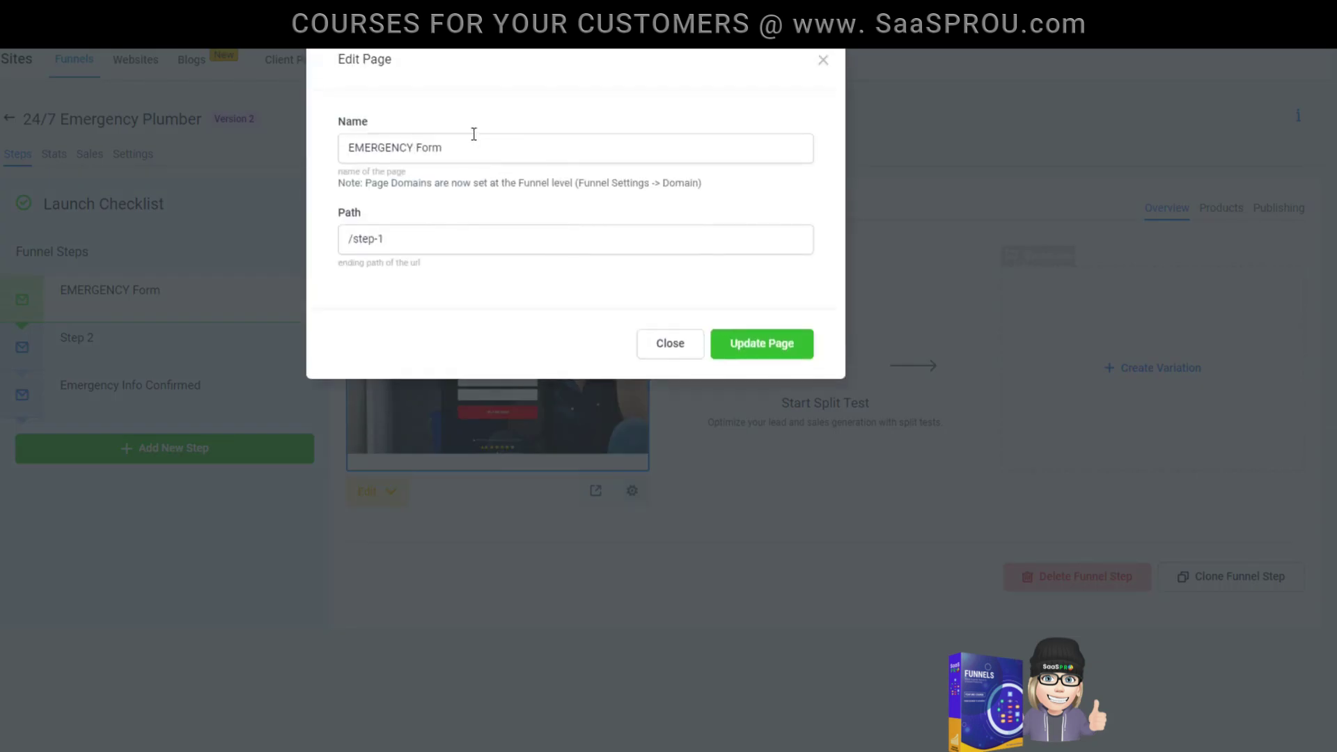
left_click_drag(463, 141, 212, 142)
type("Step 1")
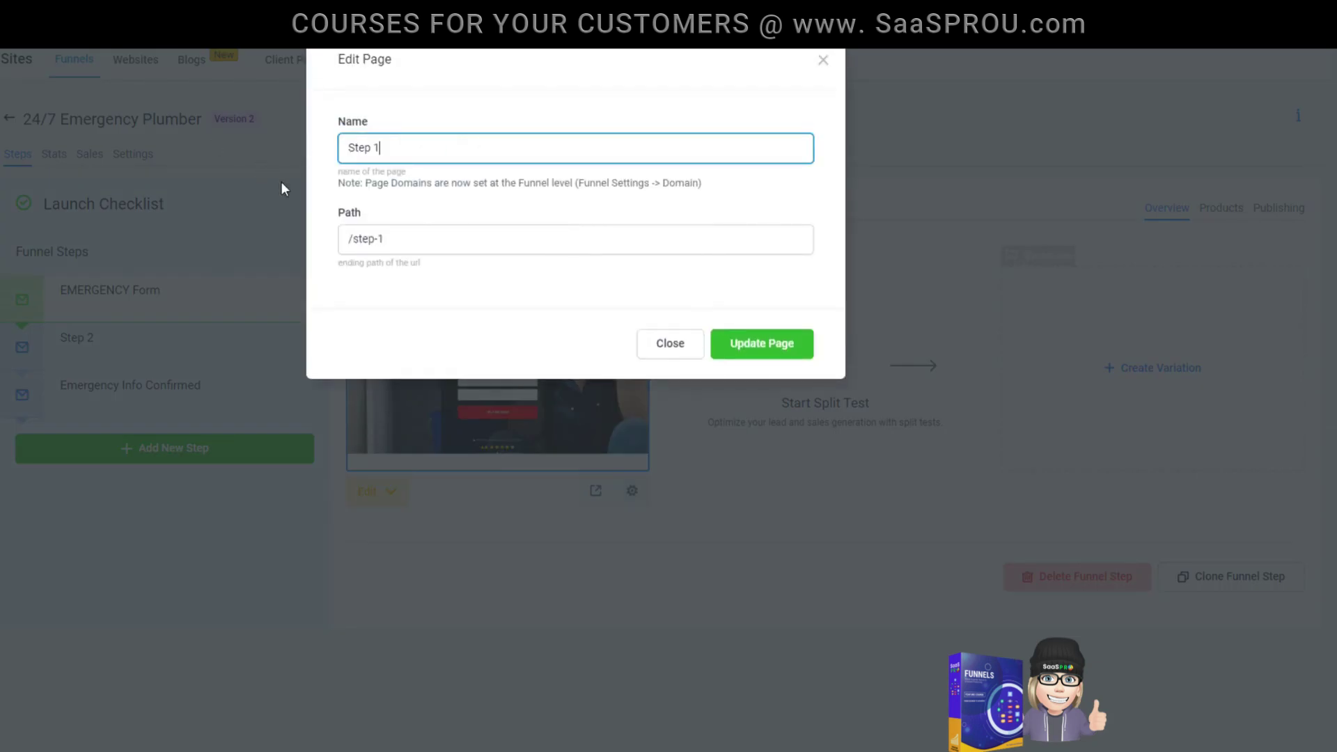
left_click(748, 342)
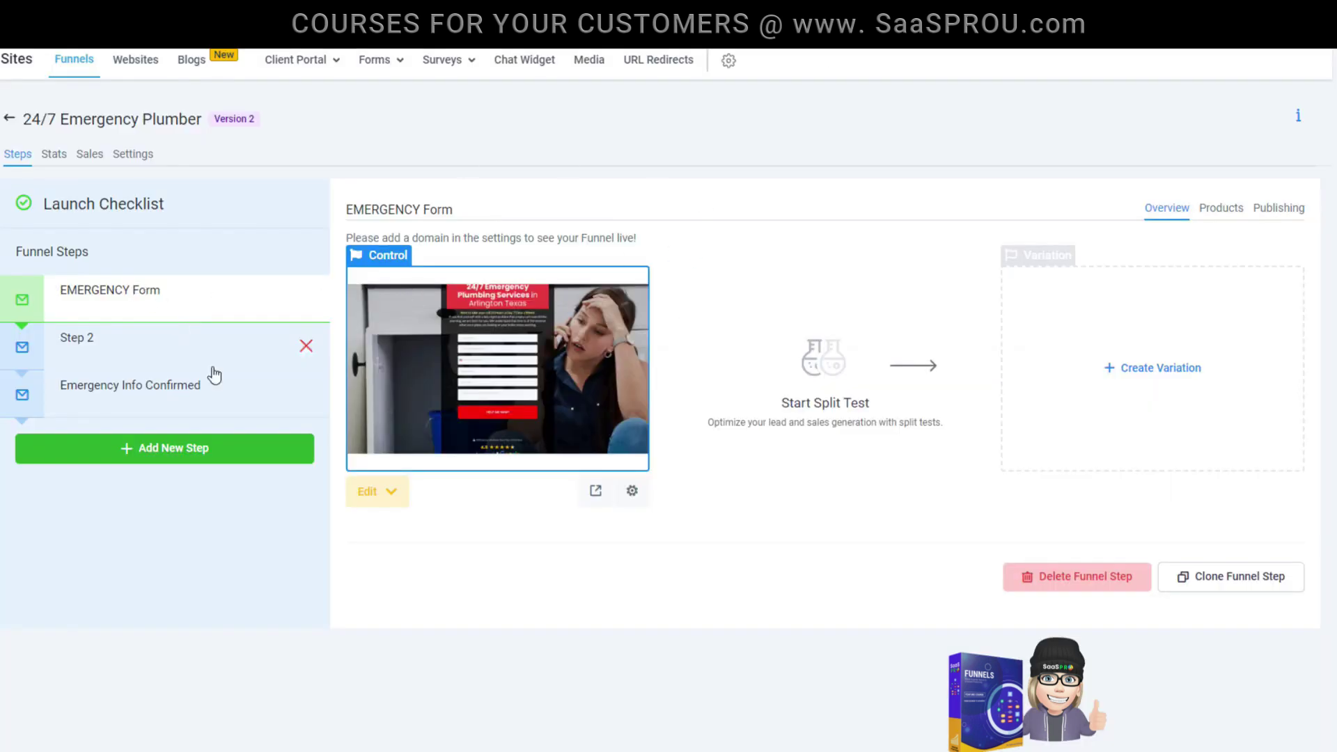
- Rename the EMERGENCY Form funnel step to "Step 1" and set its path to /step-1 in its publishing settings
left_click(175, 321)
left_click(1220, 213)
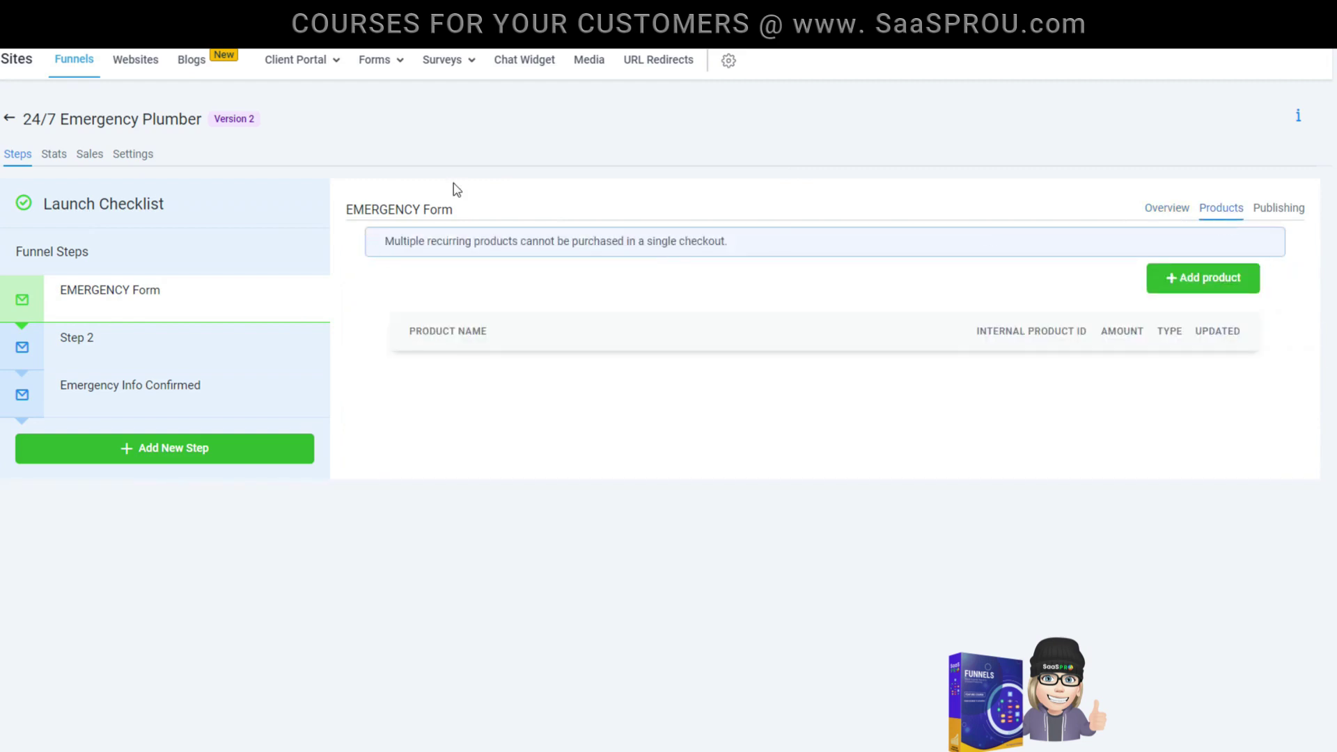
left_click(1289, 220)
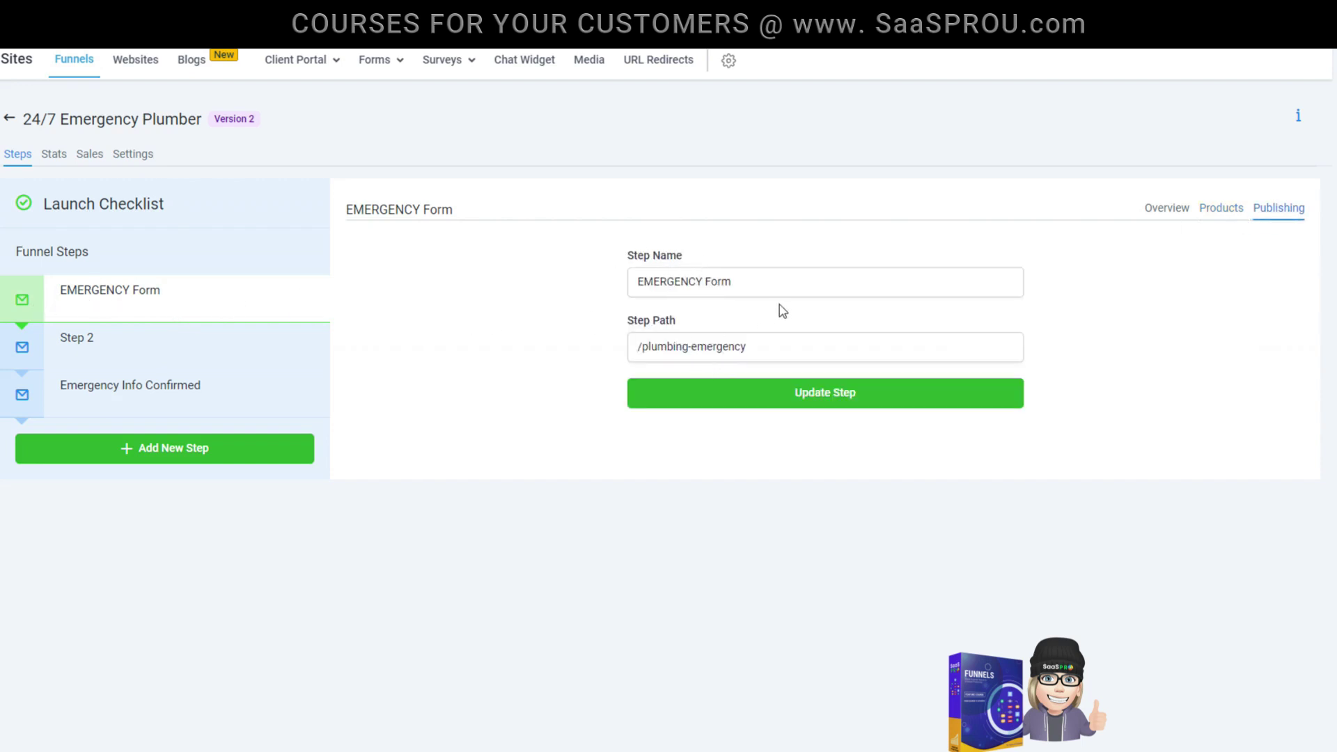
left_click_drag(791, 289, 468, 295)
type("Step 1")
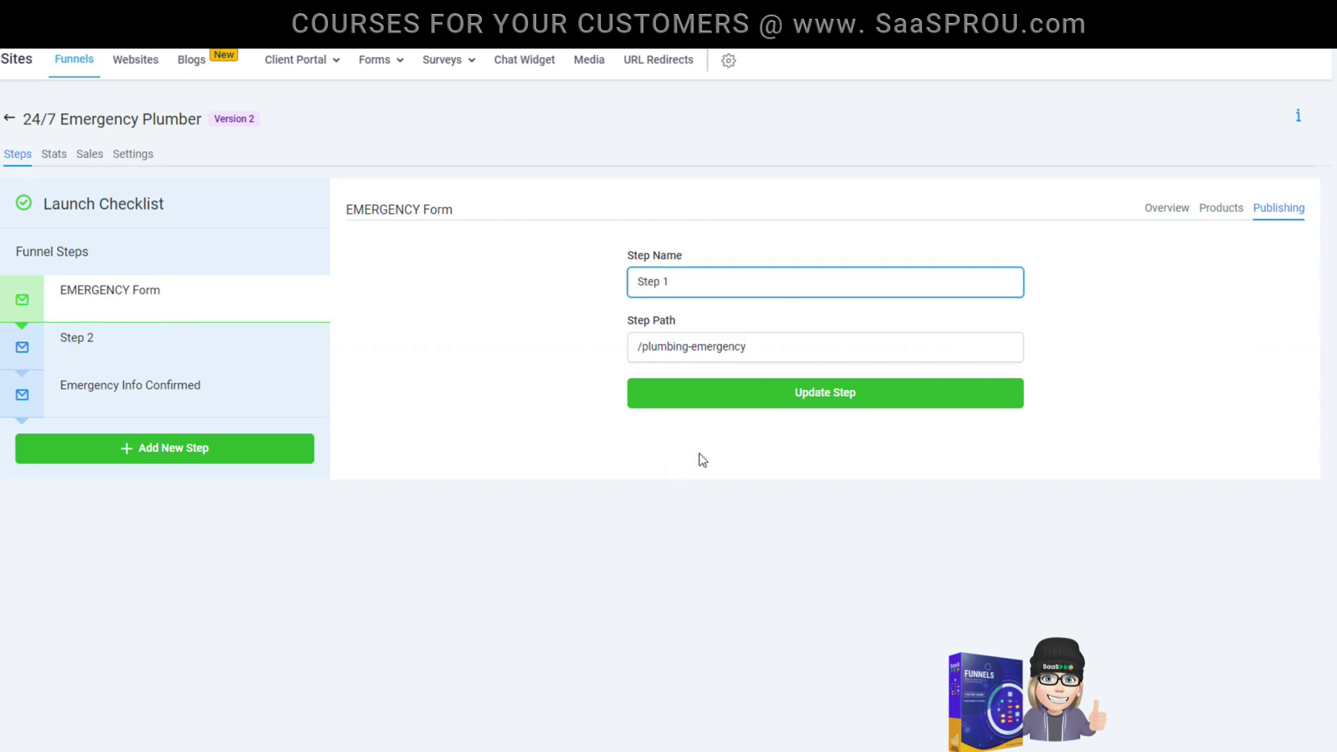
left_click_drag(755, 347, 652, 351)
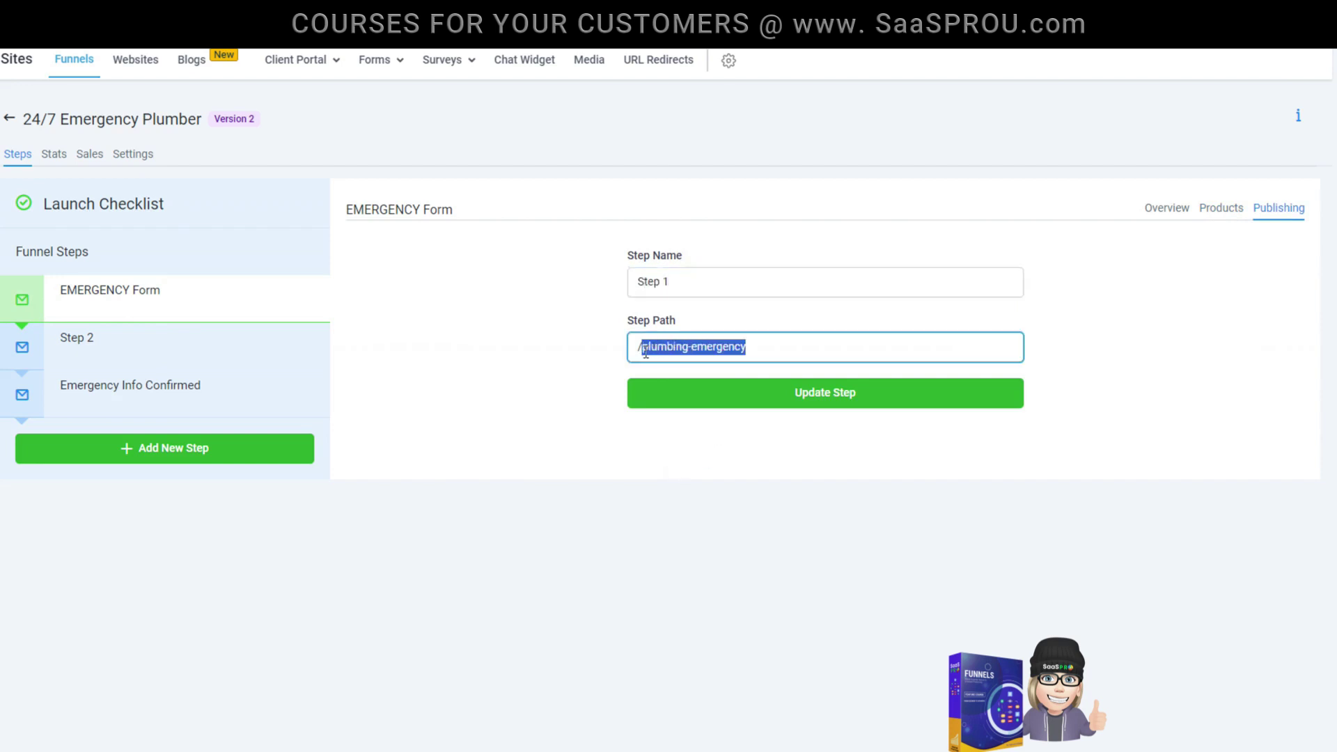
type("stpe")
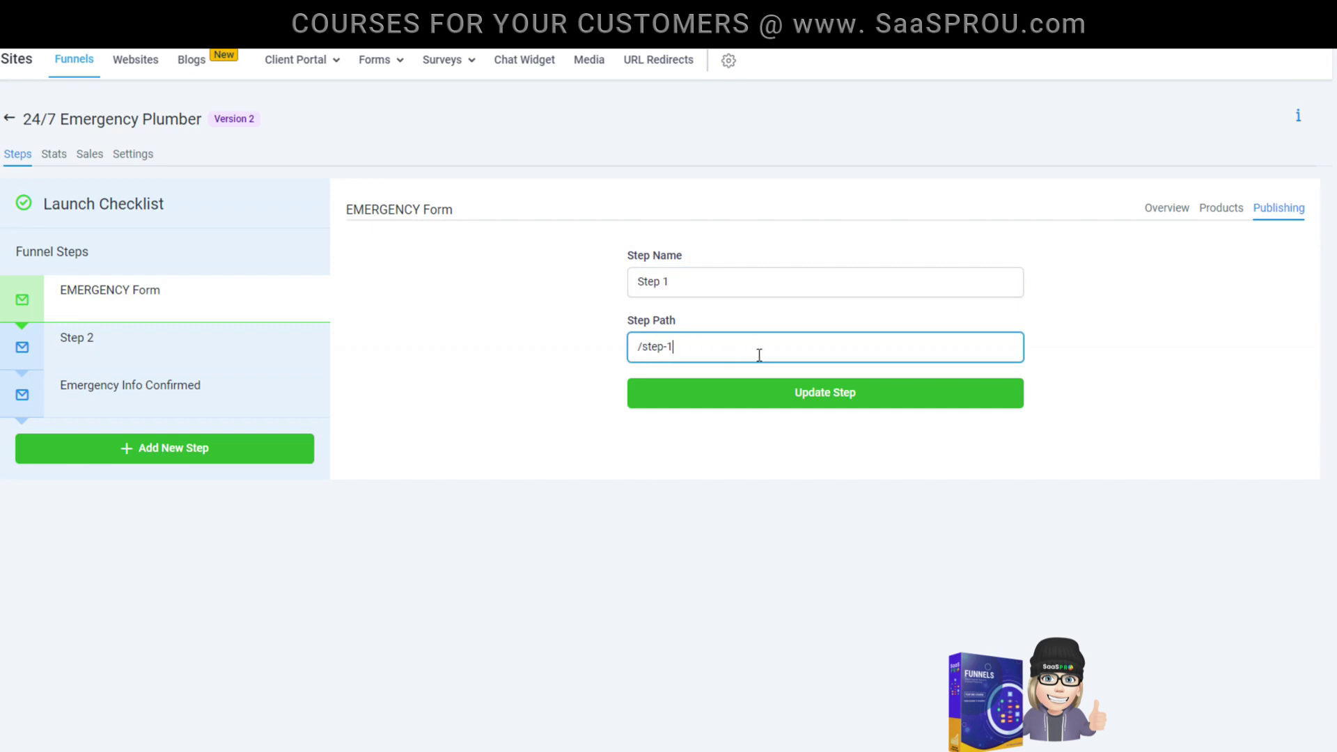
left_click(805, 389)
- Try to create a split-test variation of the Step 1 page
left_click(159, 301)
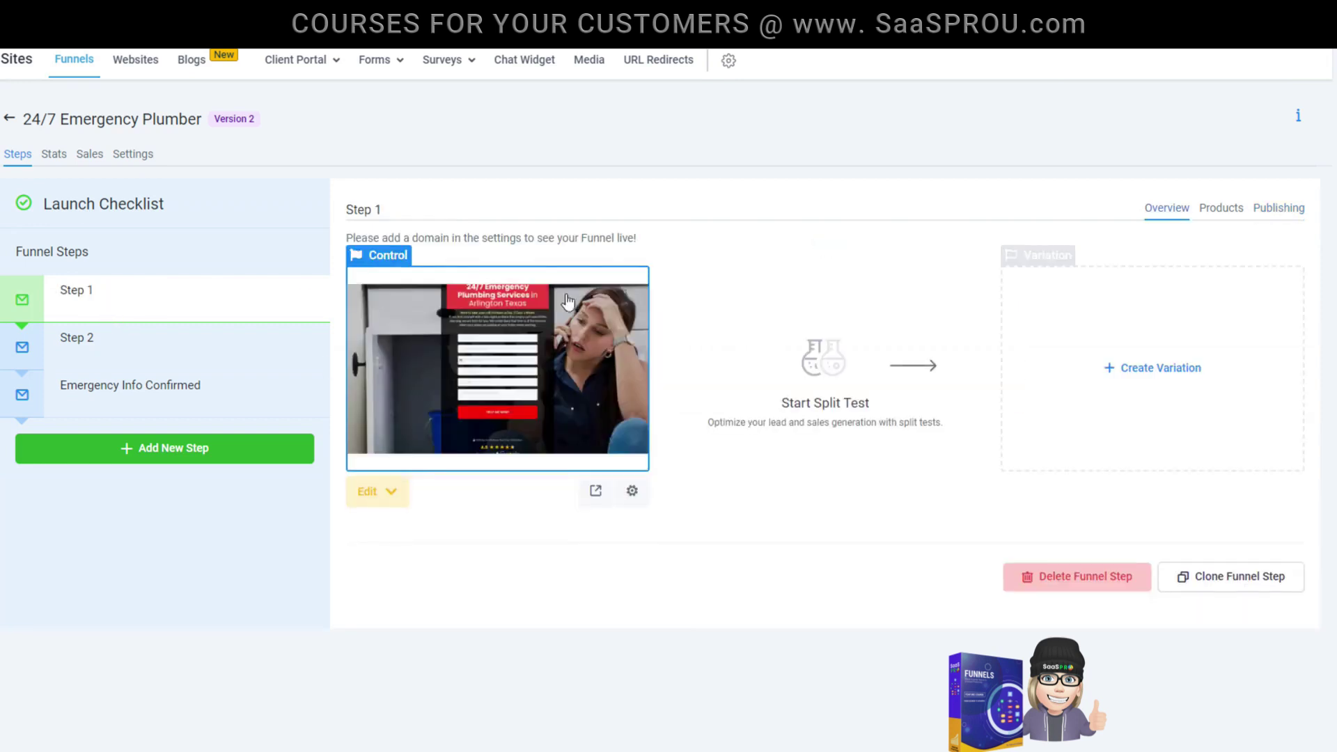
left_click(1158, 370)
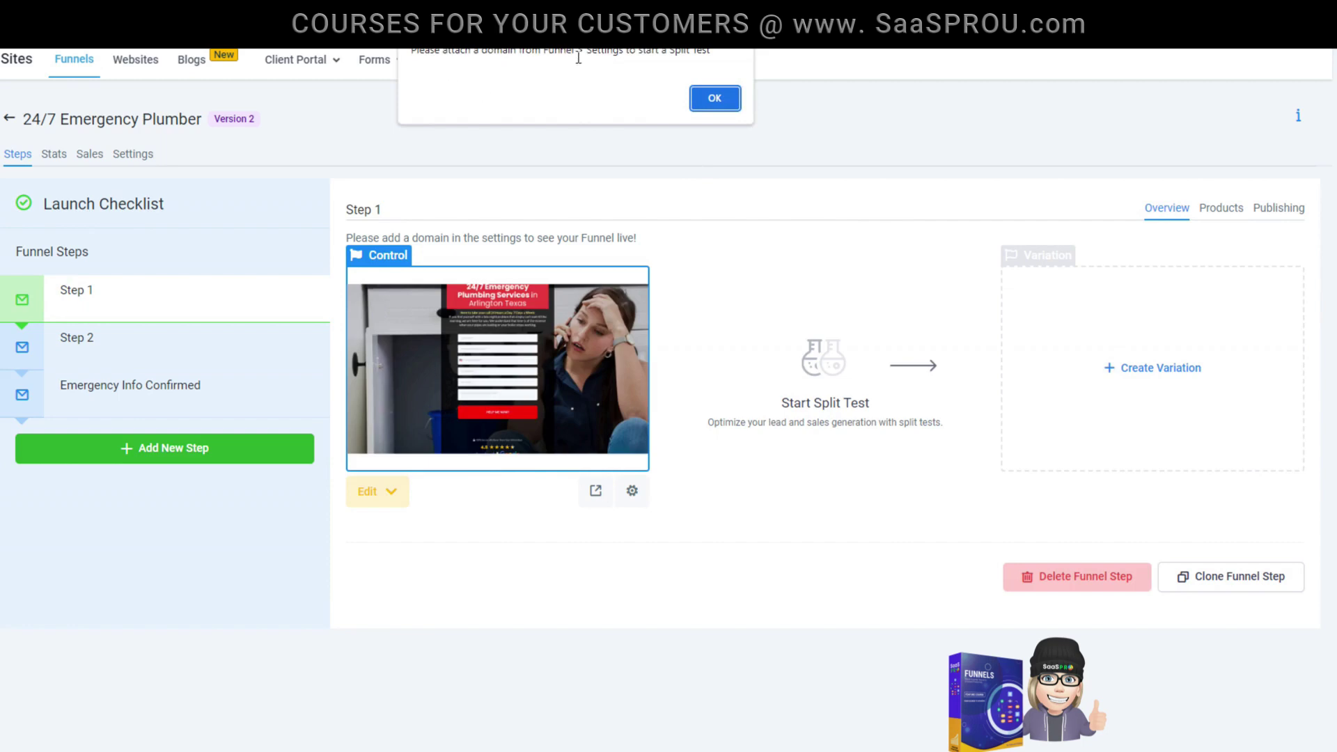
left_click(713, 100)
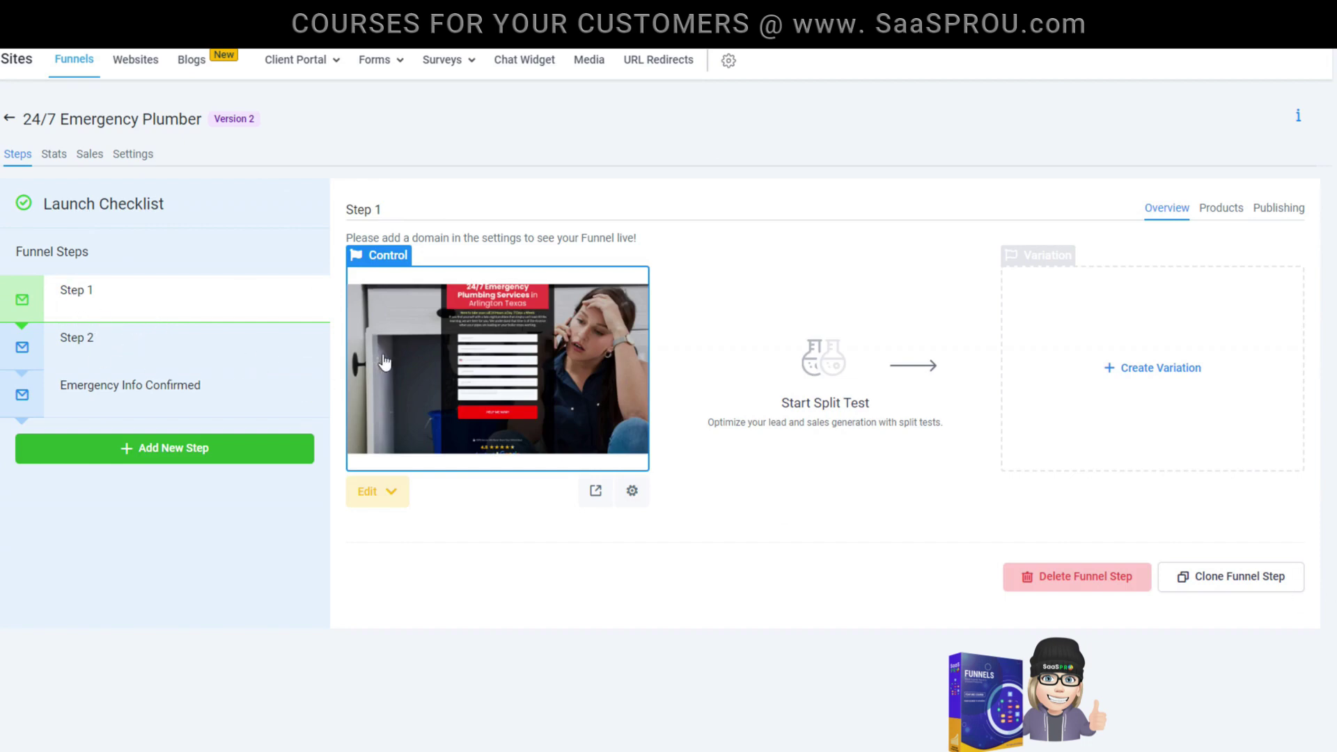
- Delete the blank Step 2 from the funnel, confirming the permanent deletion with DELETE
left_click(307, 341)
left_click(490, 233)
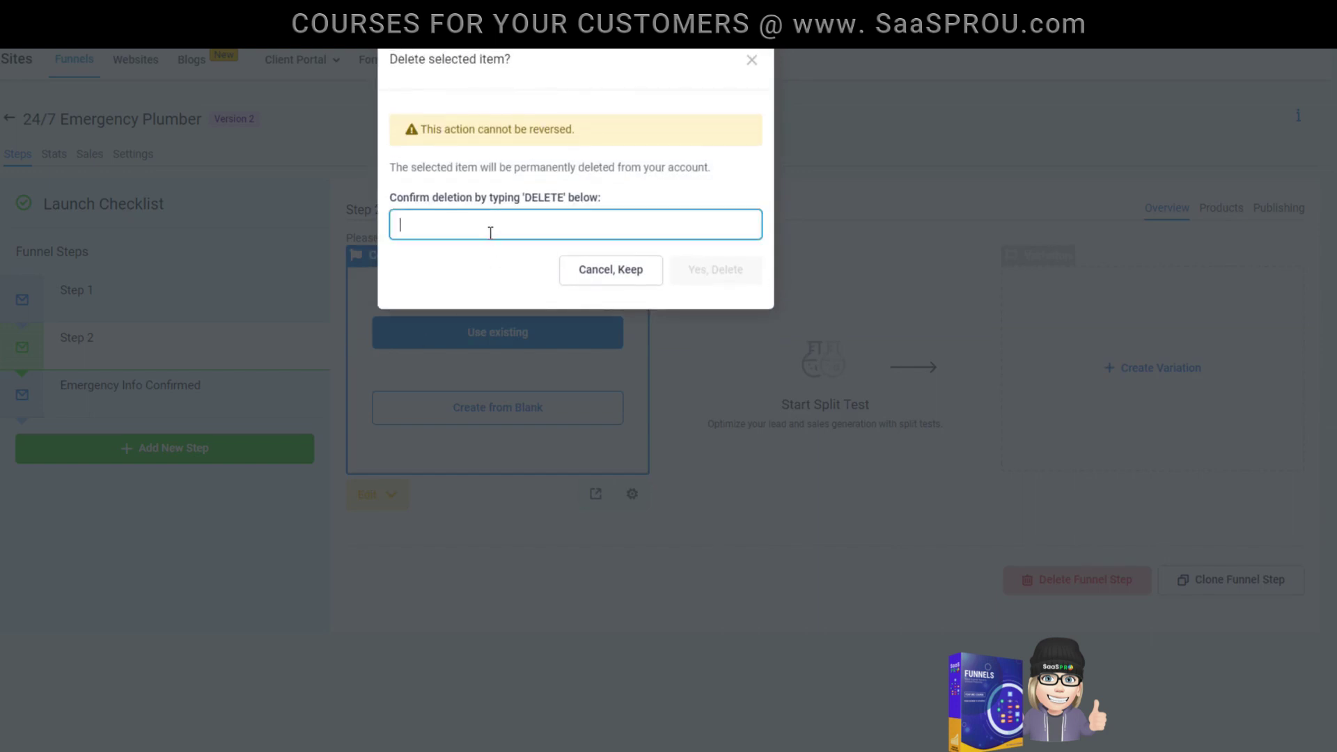
type("DELETE")
key("Return")
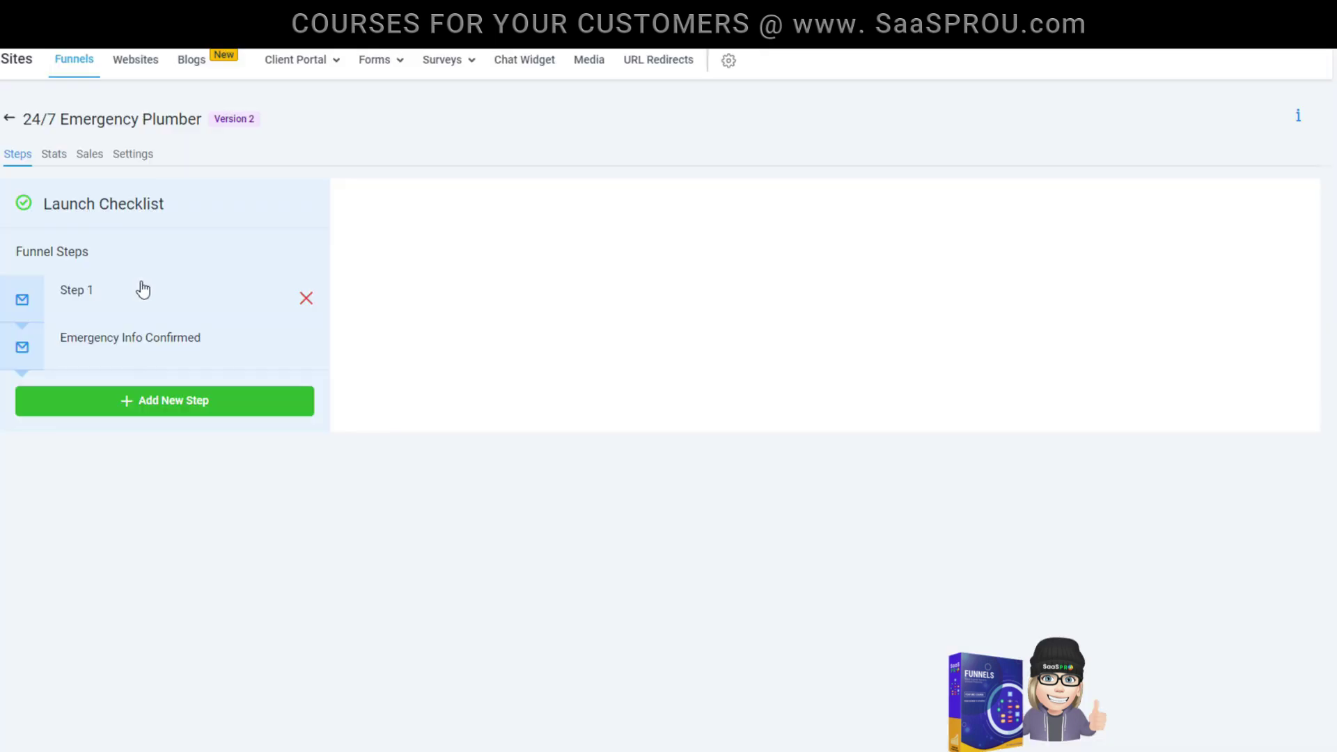
- Clone Step 1 within this funnel and place the copy before Emergency Info Confirmed
left_click(138, 292)
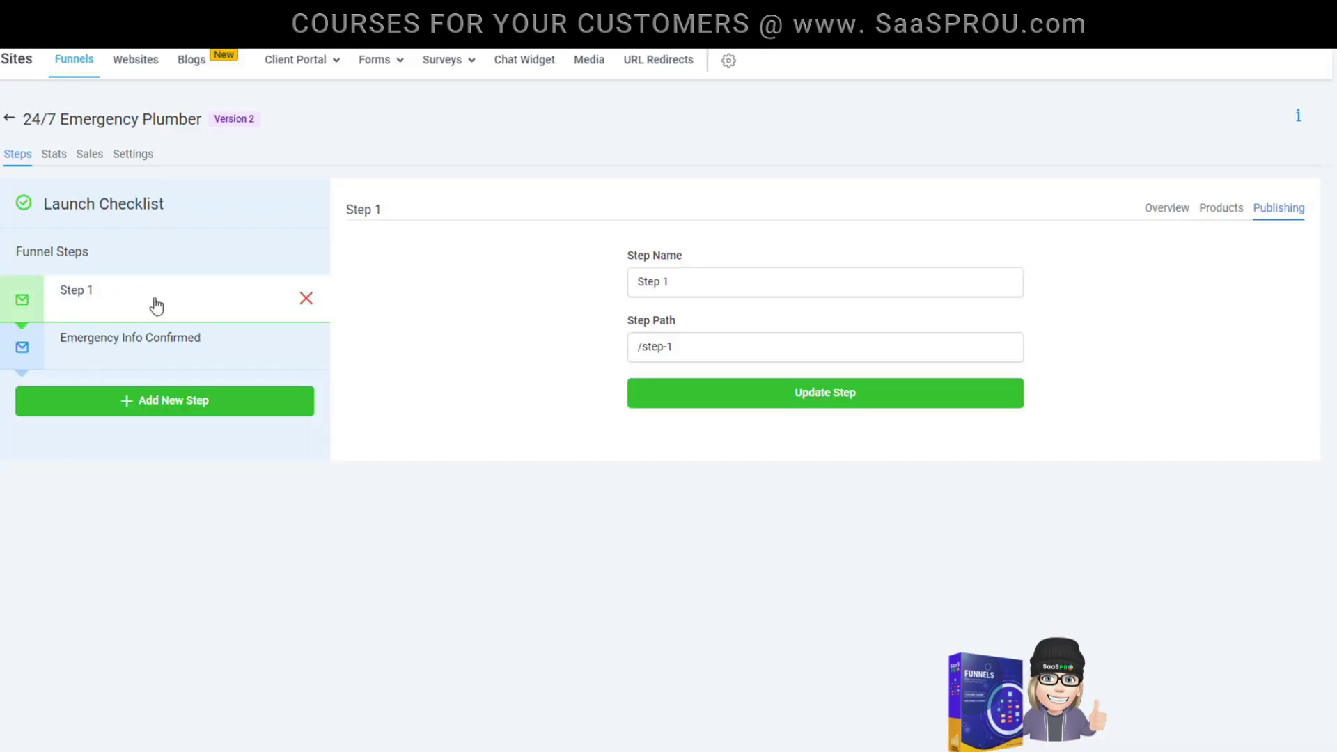
left_click(673, 391)
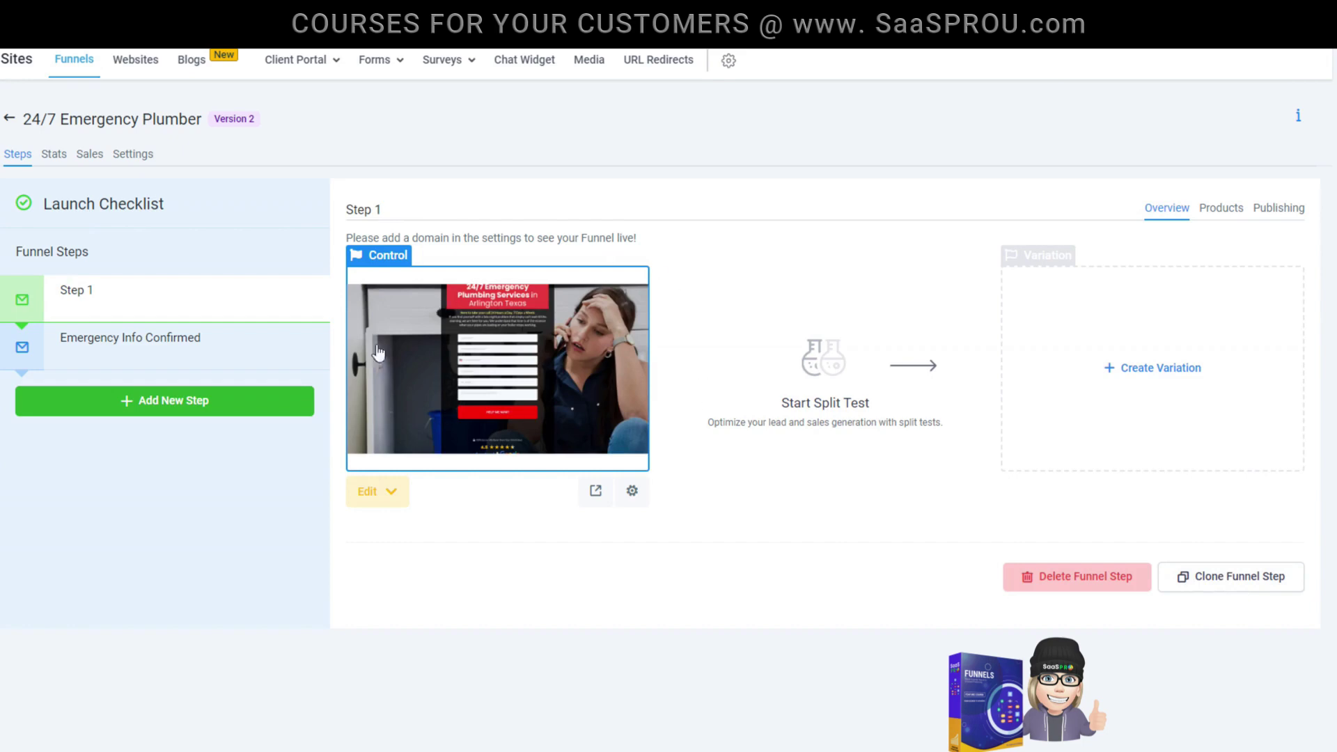
left_click(1244, 582)
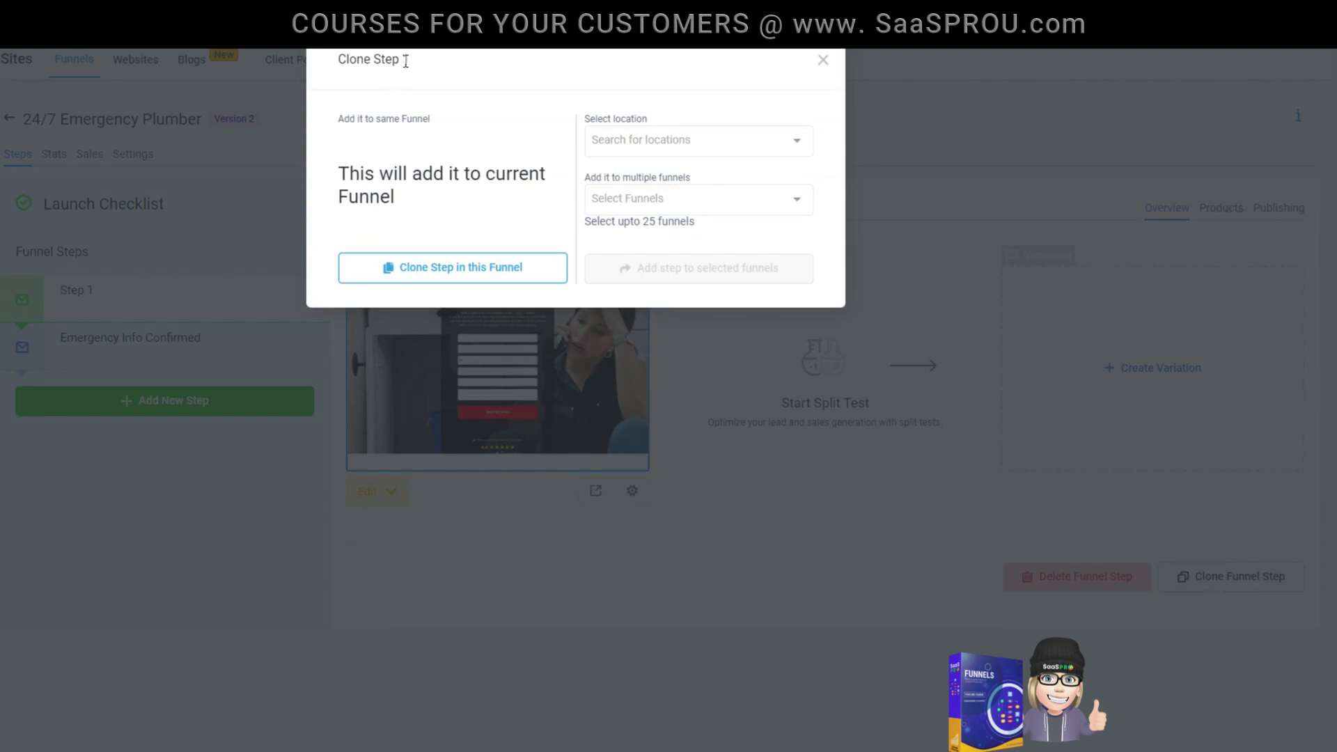
left_click(441, 273)
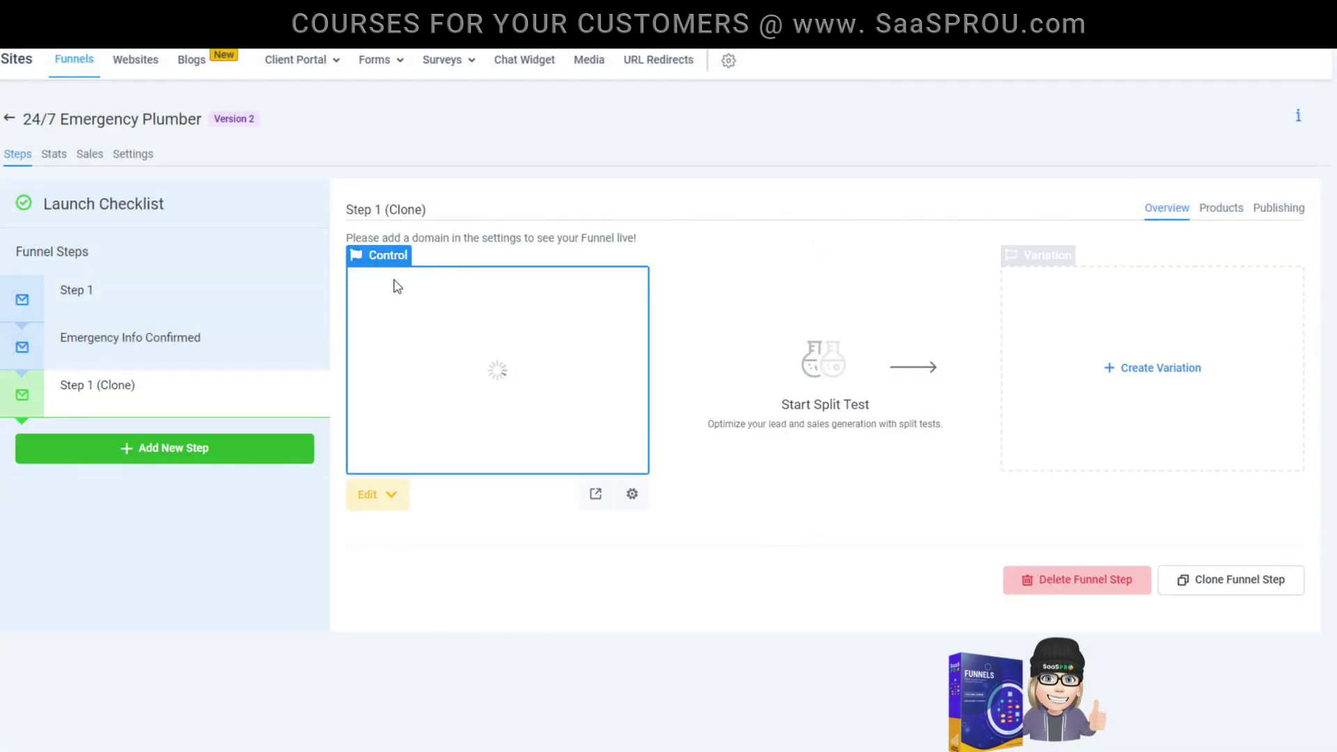
mouse_move(99, 389)
left_mouse_down()
mouse_move(110, 356)
mouse_move(104, 406)
mouse_move(104, 352)
left_mouse_up()
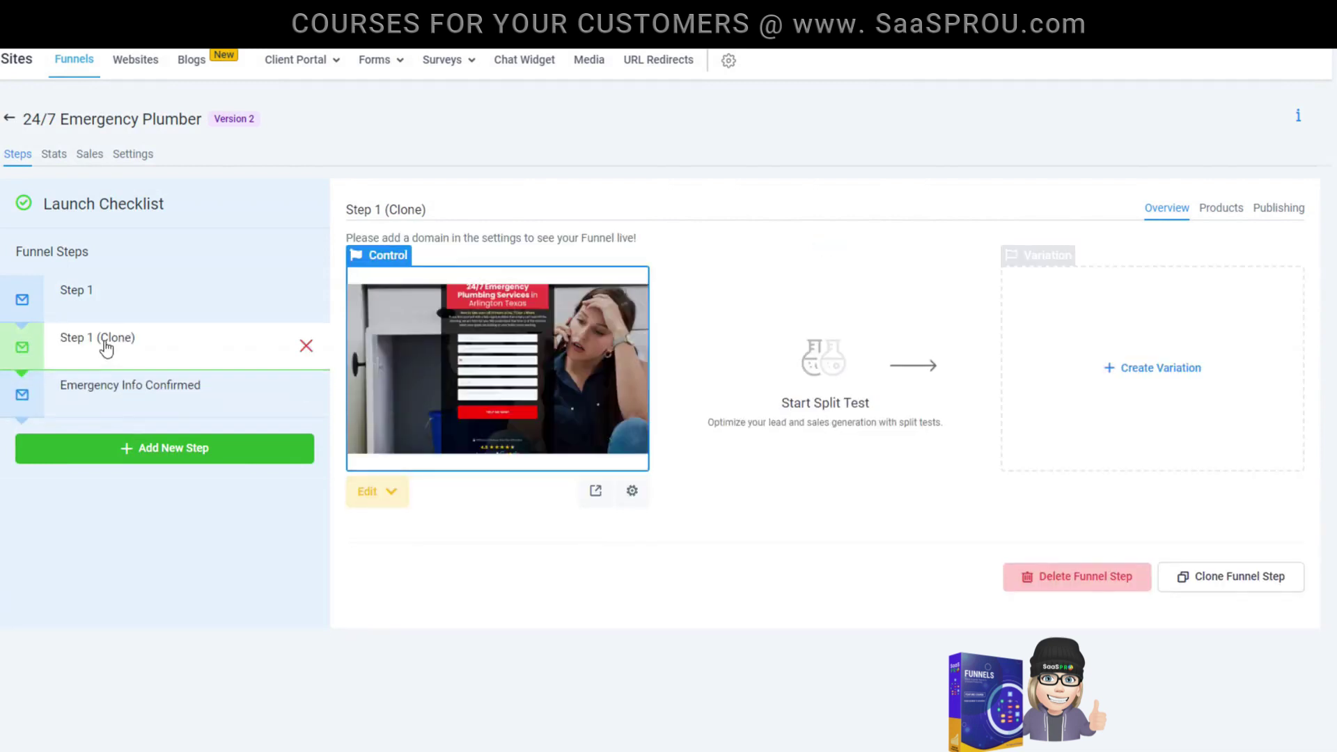
- Rename the cloned funnel step to "Step 2" and set its path to /step-2 in its publishing settings
left_click(105, 348)
left_click_drag(667, 288, 809, 275)
type("2")
left_click_drag(743, 355, 665, 348)
type("2")
left_click(807, 396)
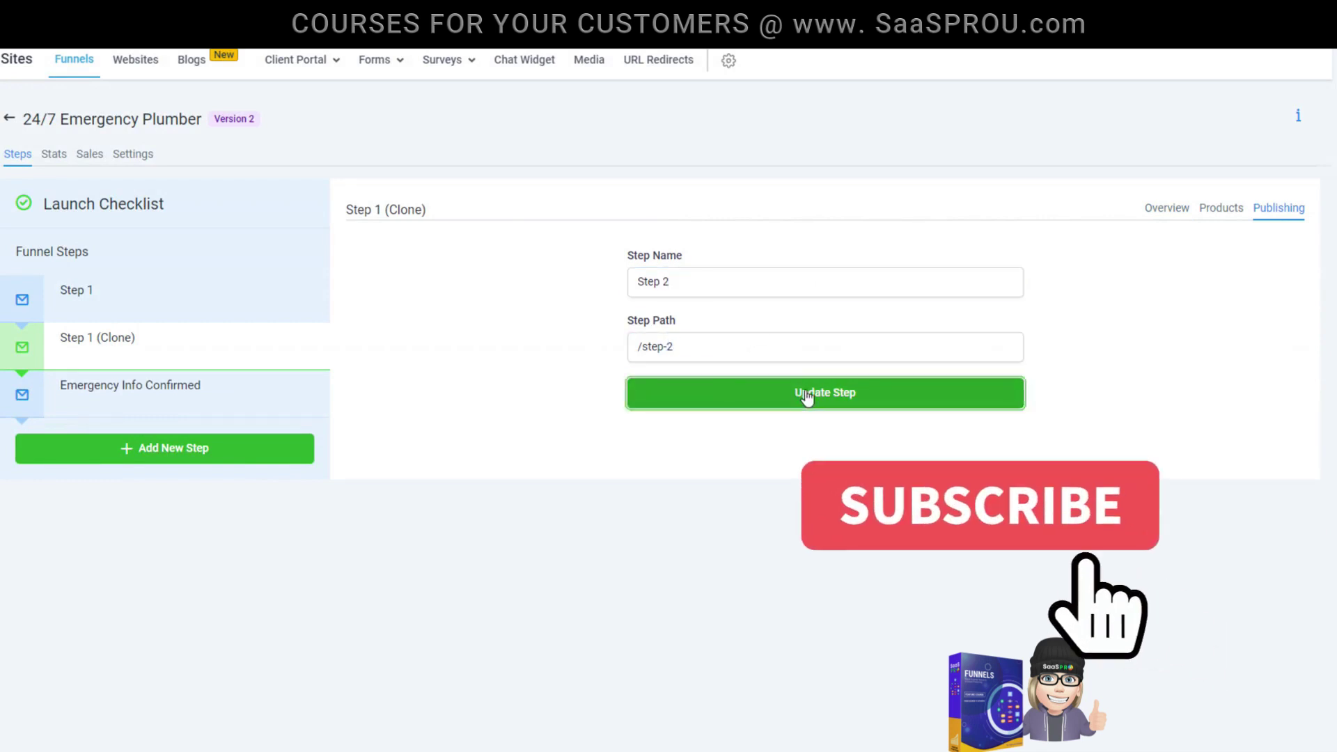